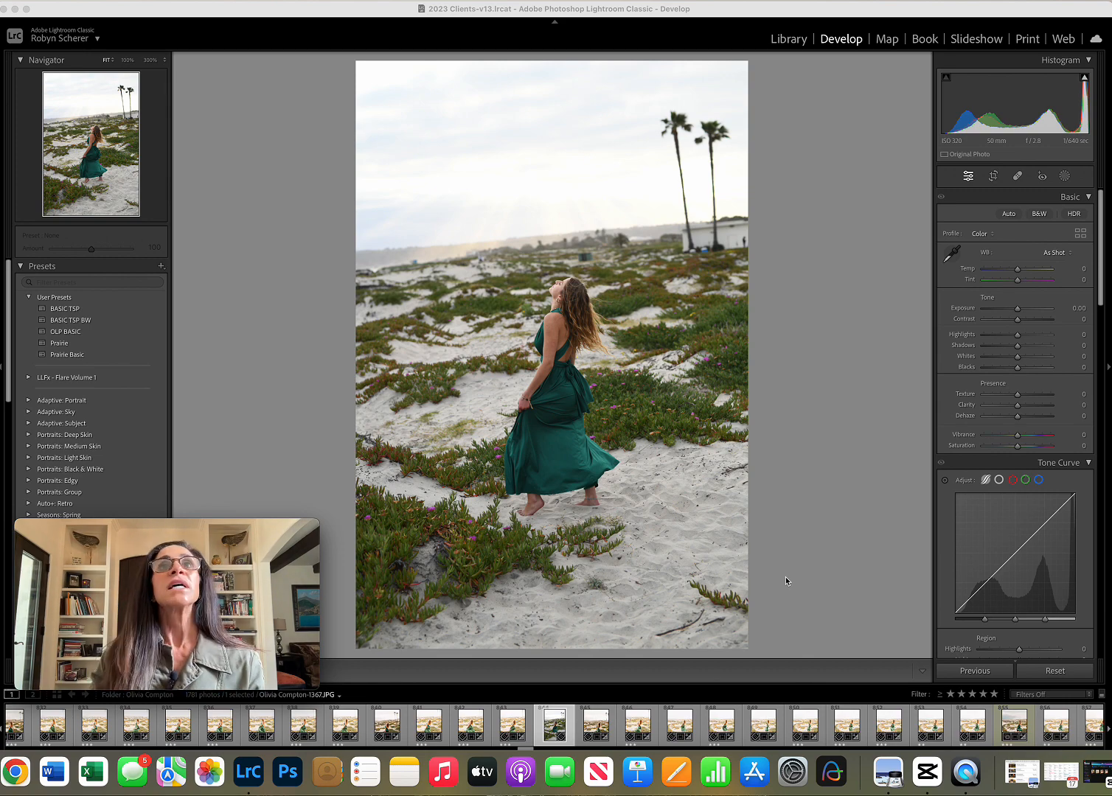
click(116, 336)
click(92, 310)
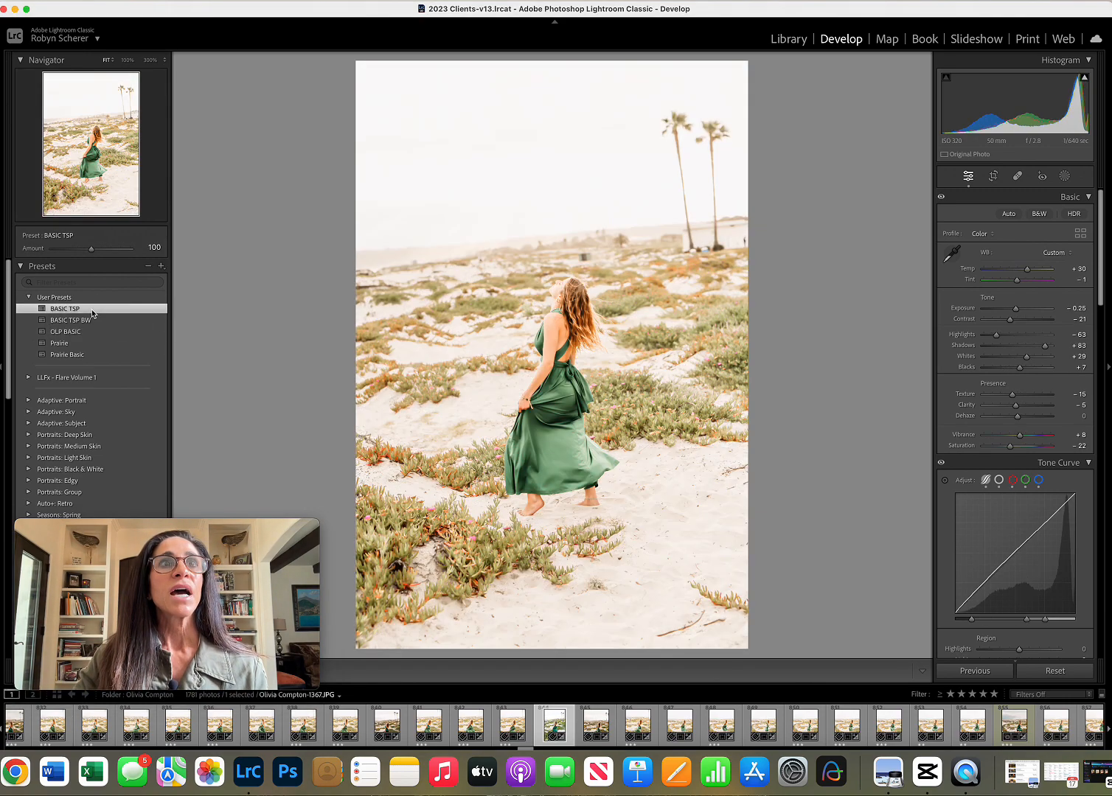
click(1054, 671)
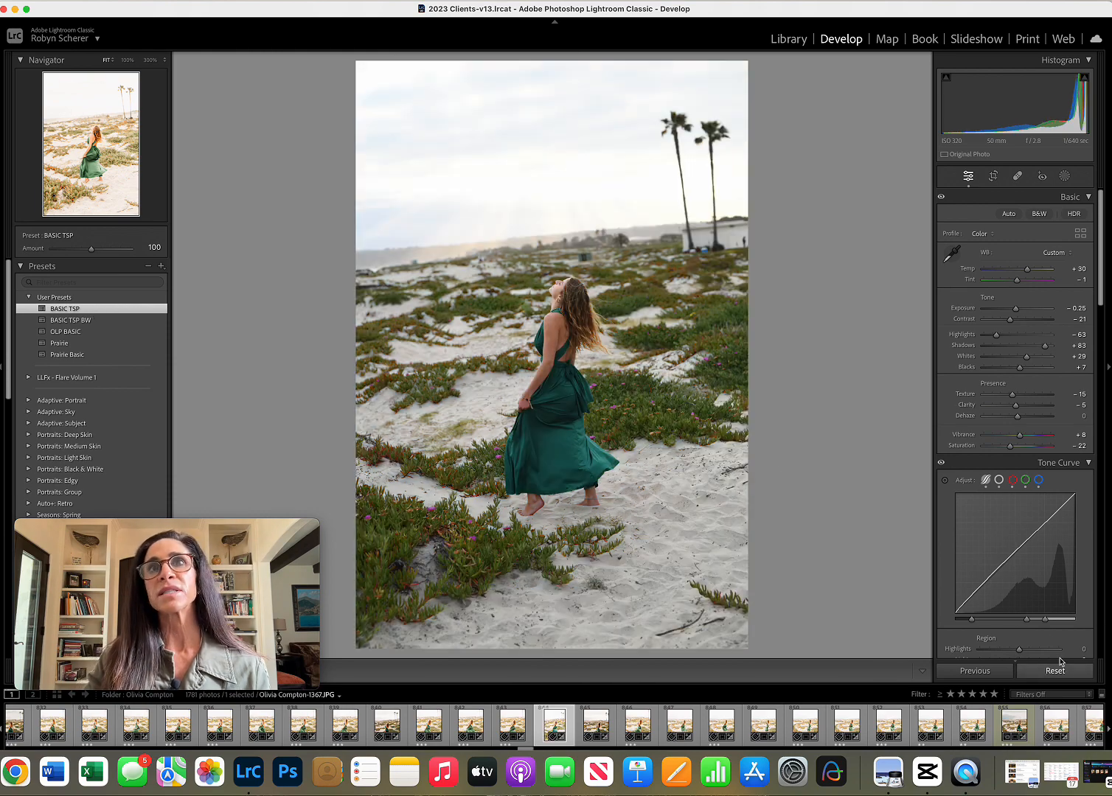
Apply the OLP BASIC user preset to the beach photo.
click(123, 334)
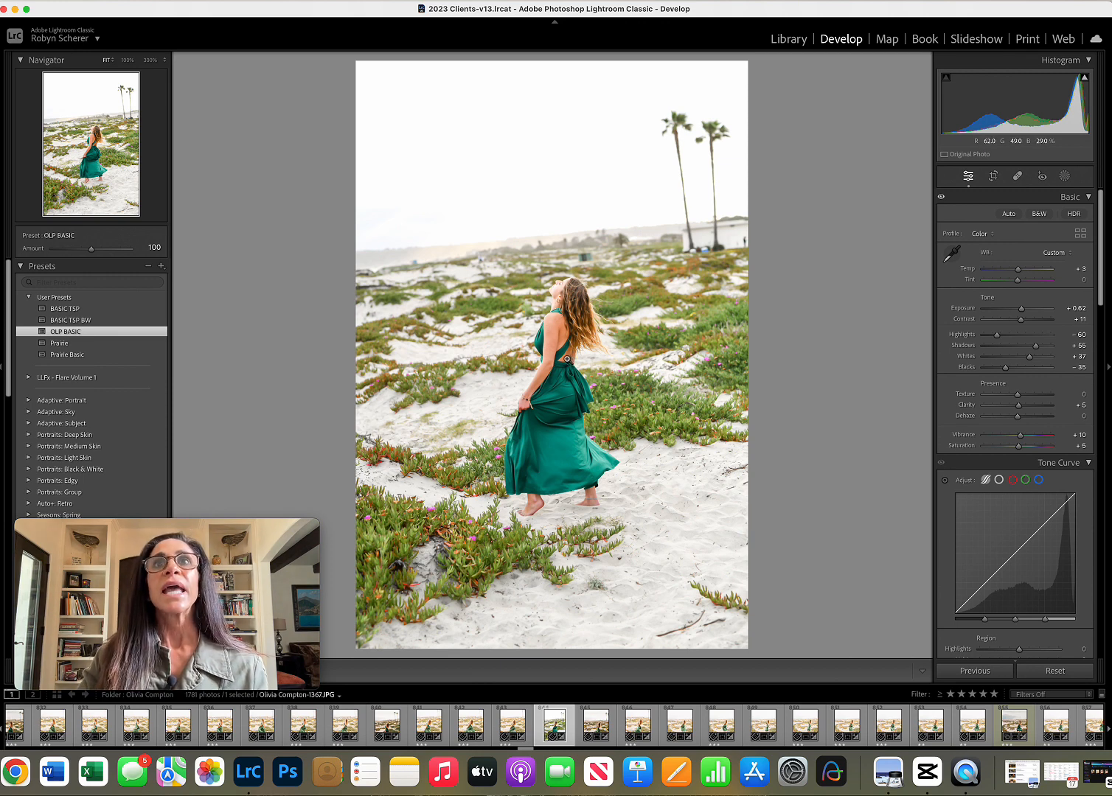
Crop the photo to 4 x 5 / 8 x 10, rotate it to an angle of 4.66, and reposition it within the crop.
click(993, 176)
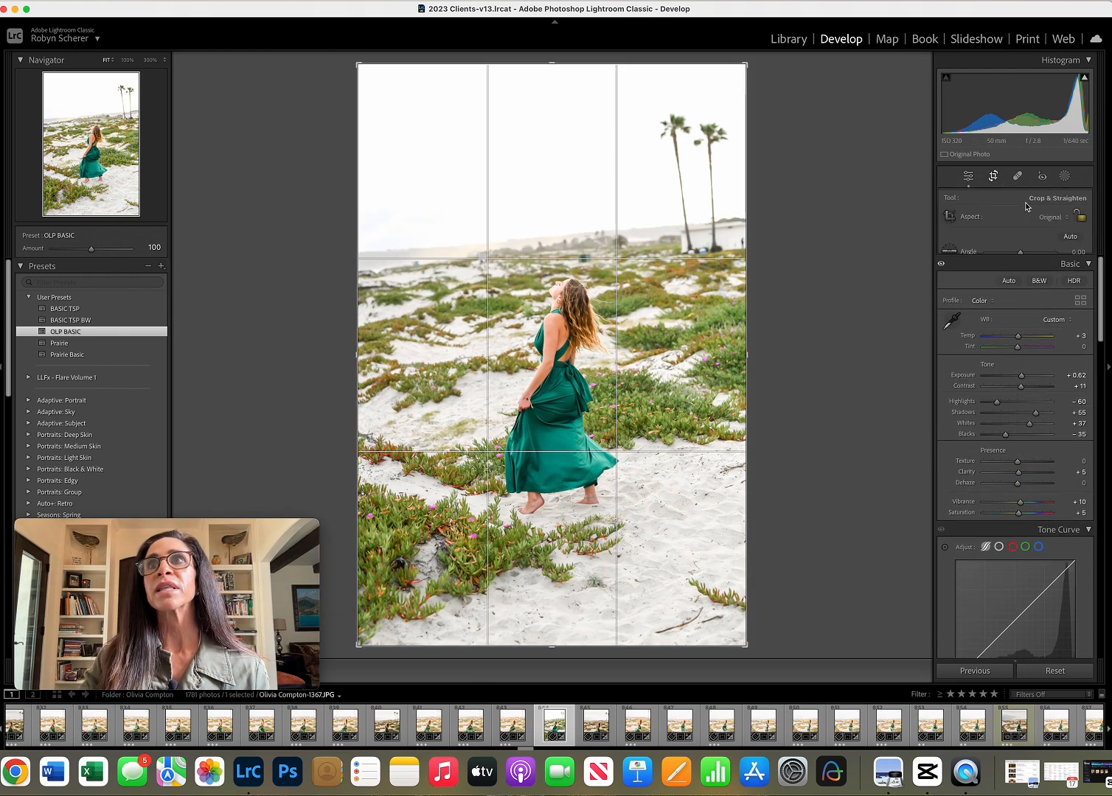
click(1056, 217)
click(1055, 256)
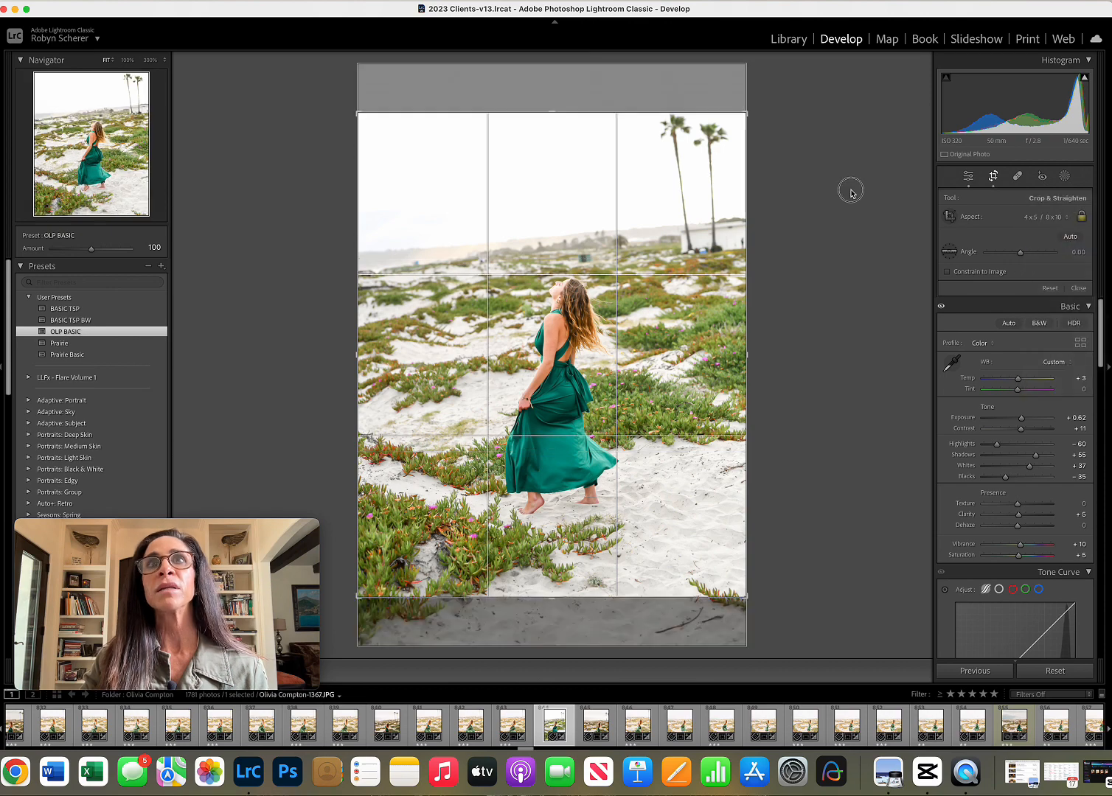
drag(849, 193, 854, 218)
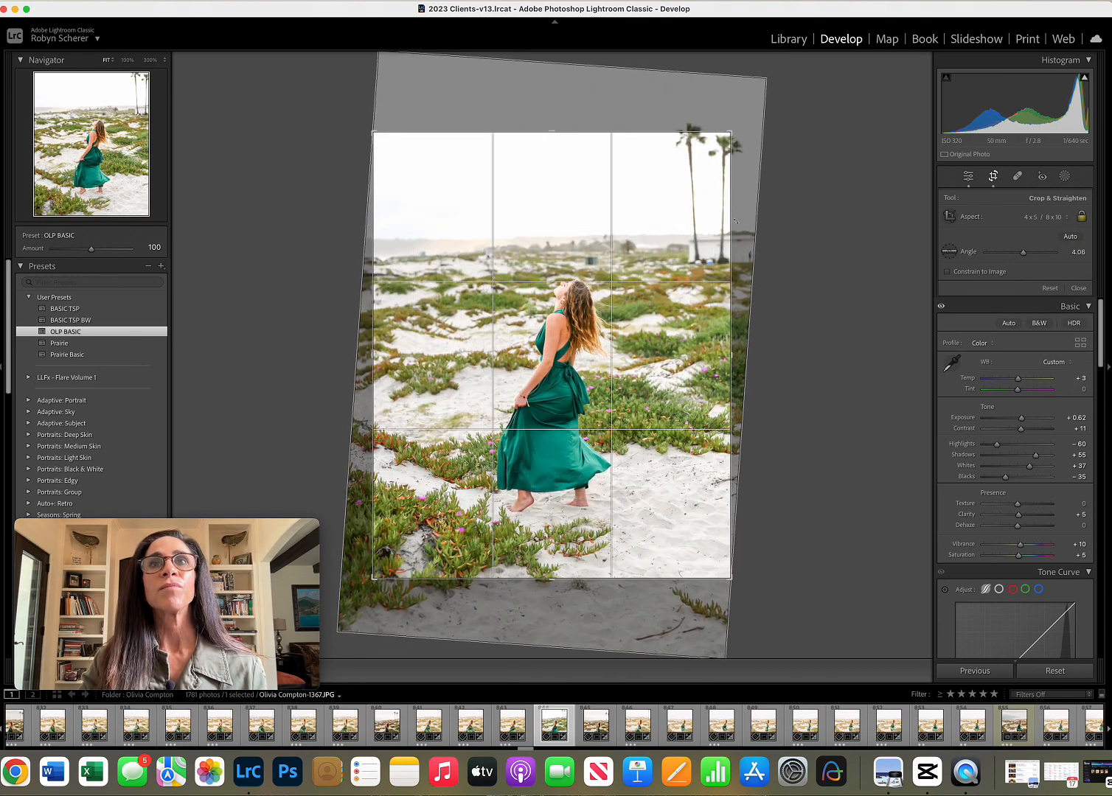
drag(623, 223, 622, 257)
drag(805, 244, 807, 250)
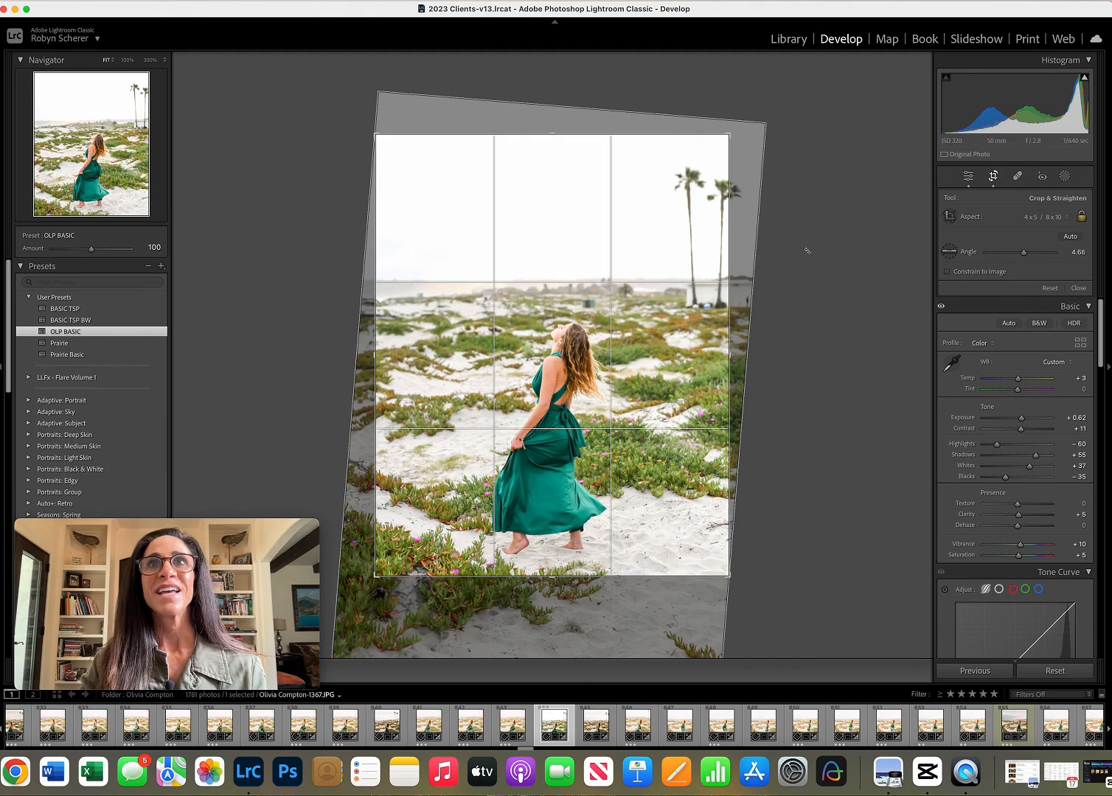
key(Return)
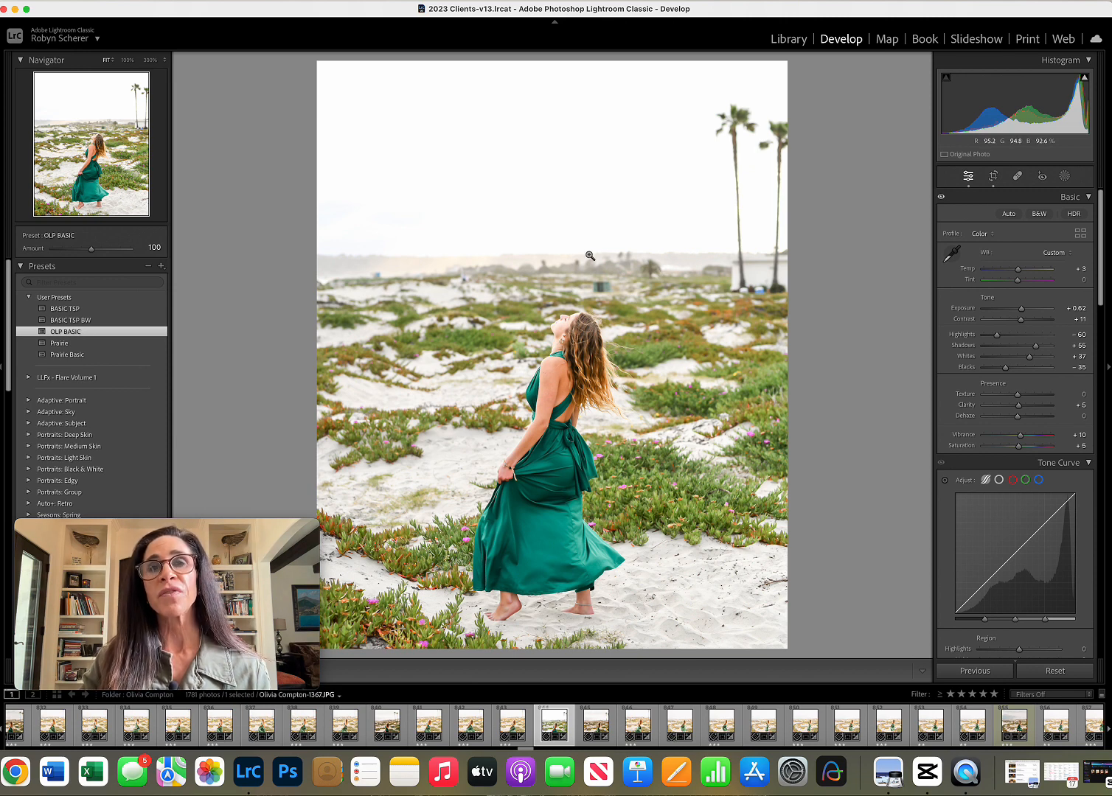
Set the white balance by sampling the white building behind the palm trees.
click(952, 253)
click(758, 275)
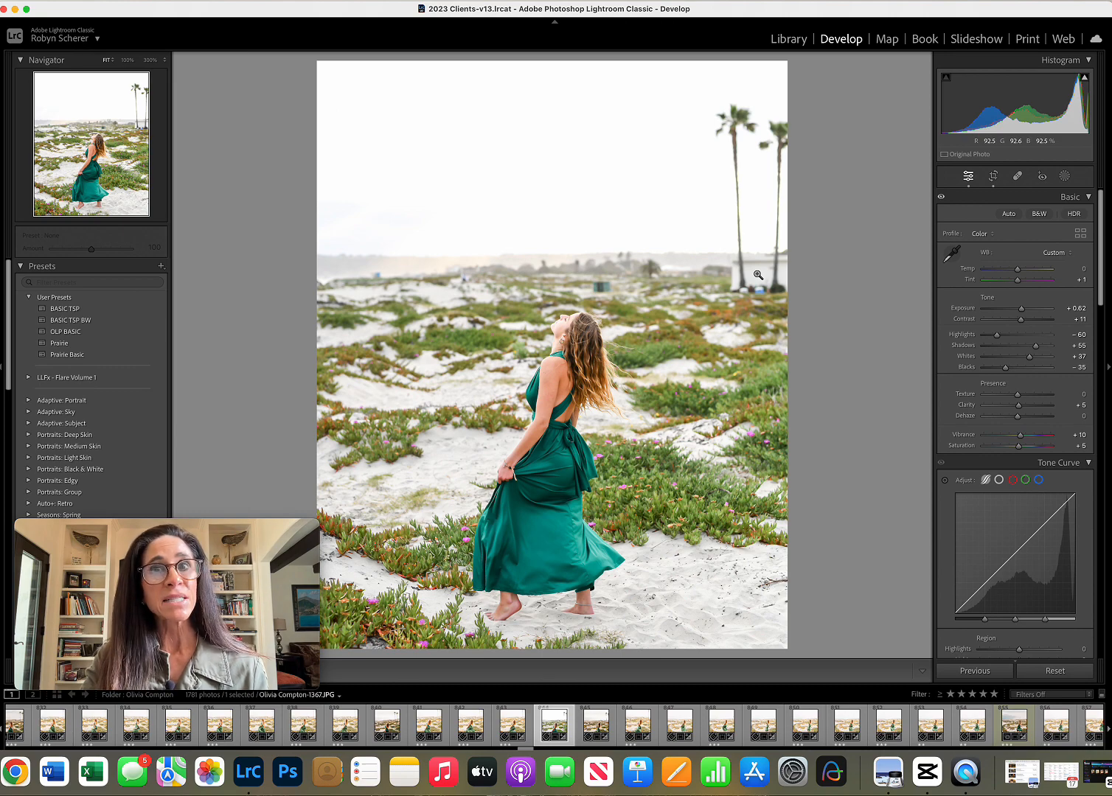
Compare the edited photo with its original before version several times.
key(backslash)
key(backslash)
key(backslash)
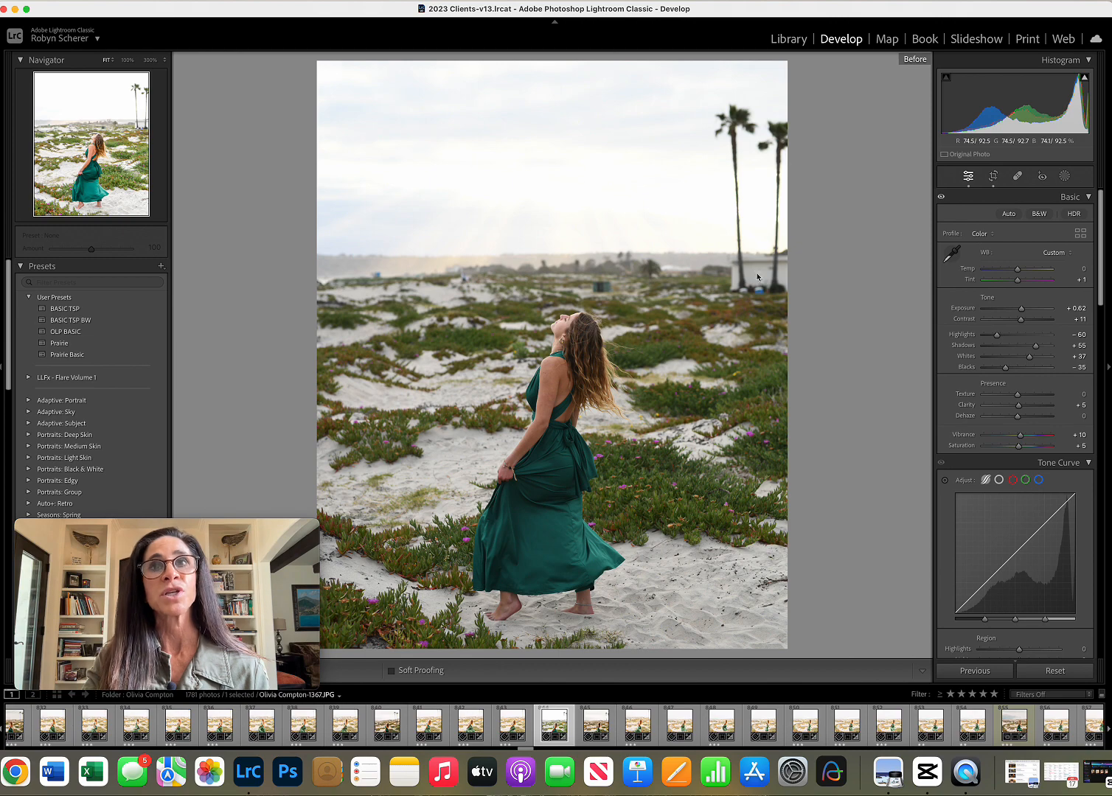
key(backslash)
key(backslash)
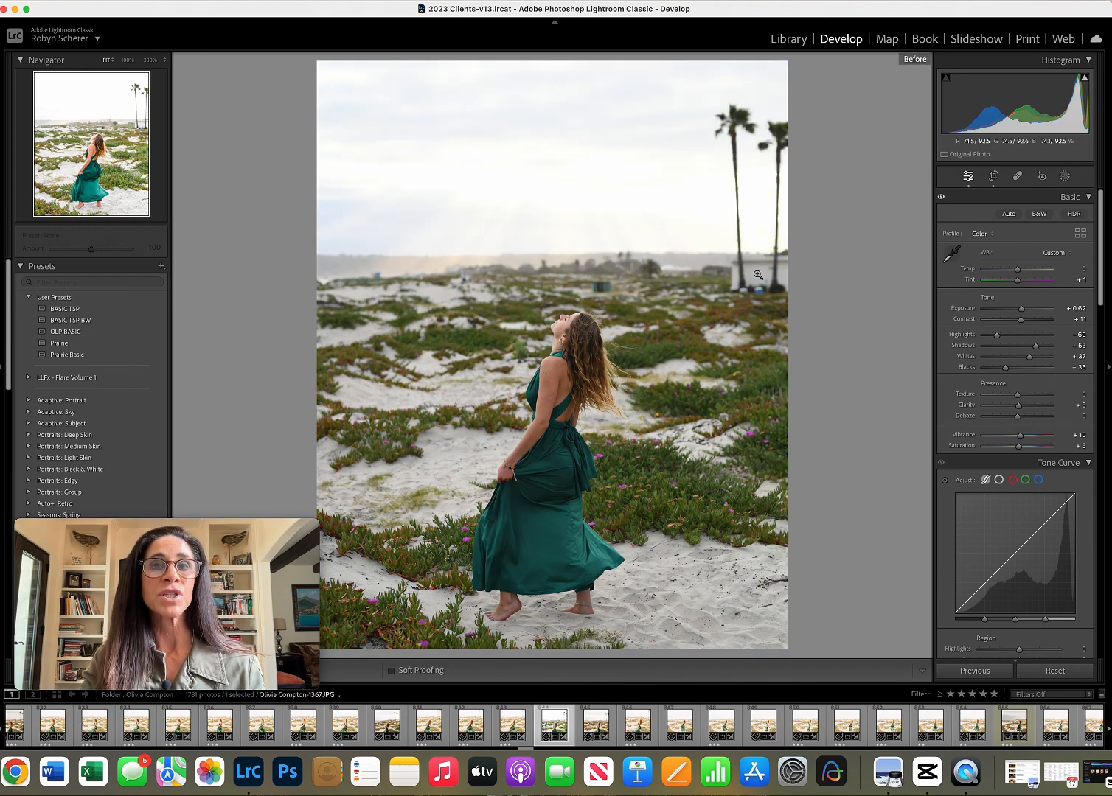
key(backslash)
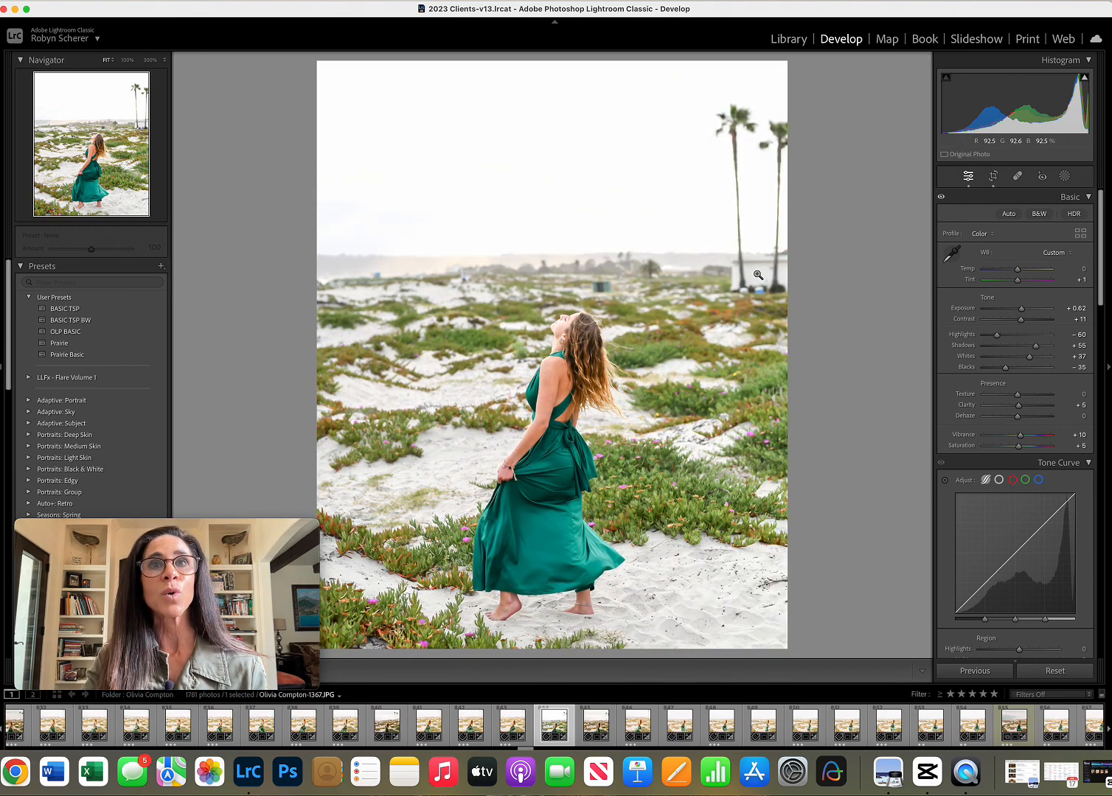
key(backslash)
key(backslash)
key(backslash)
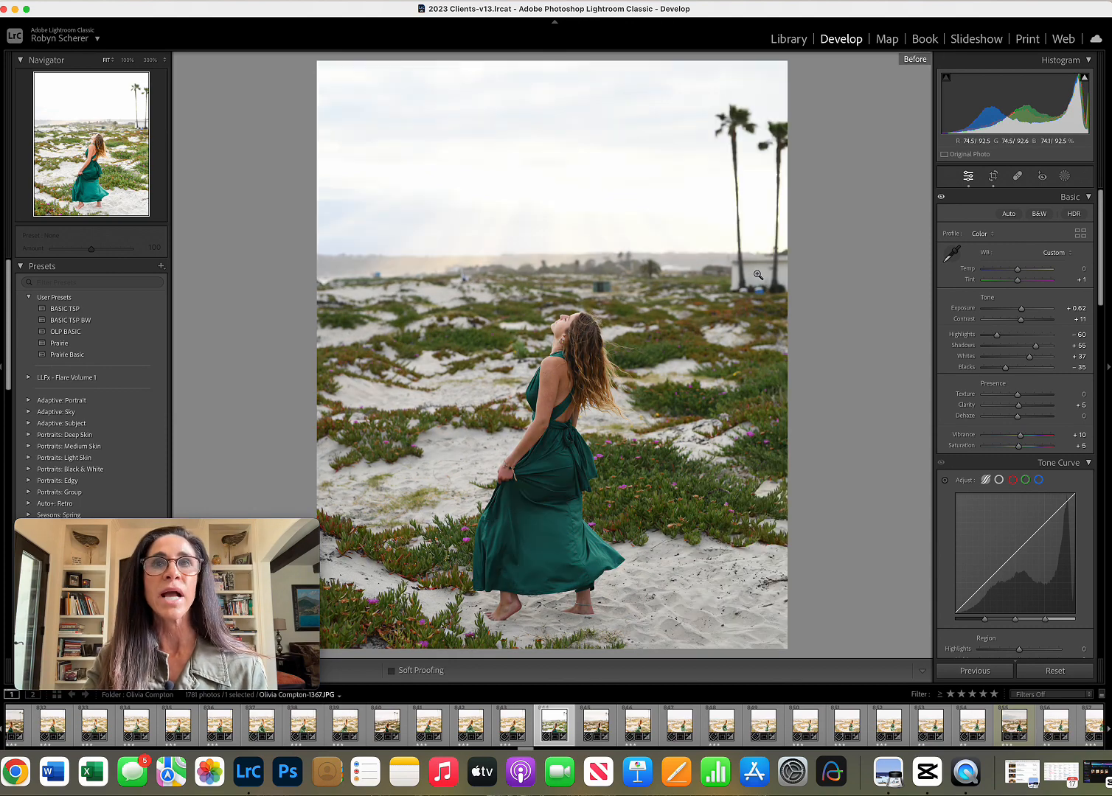
key(backslash)
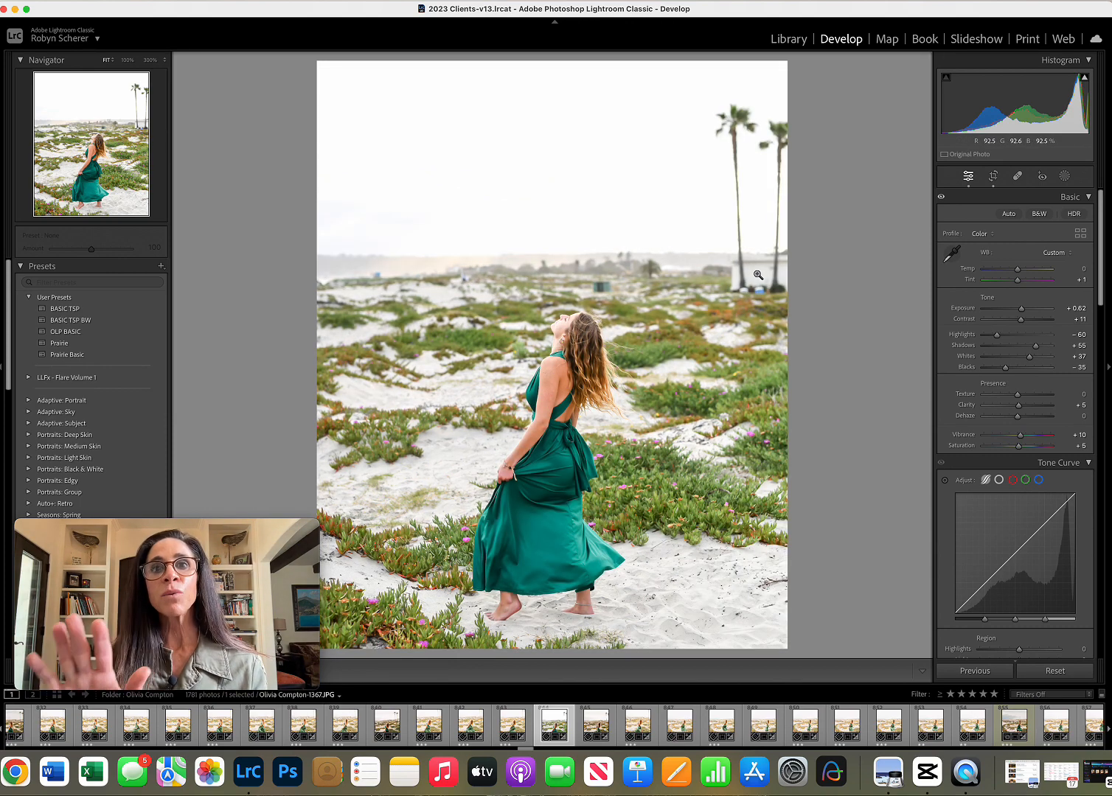
Lower the photo's overall exposure to +0.30.
drag(1021, 309, 1018, 311)
click(951, 254)
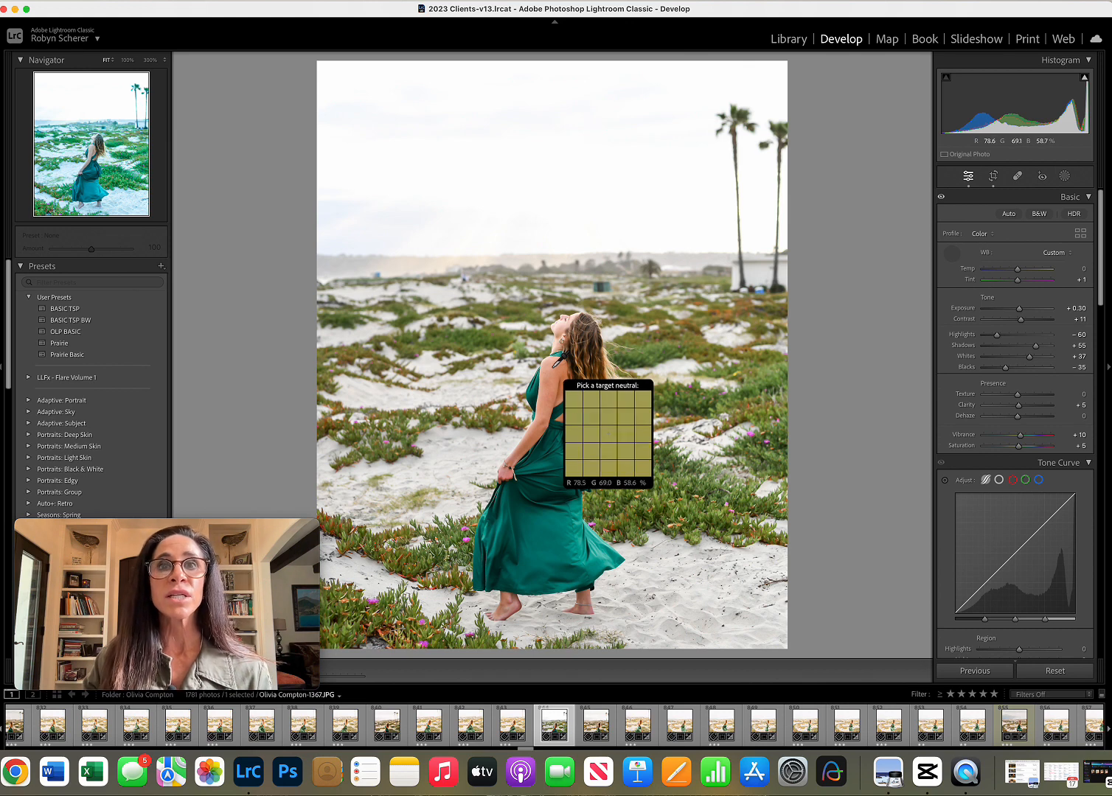
click(949, 255)
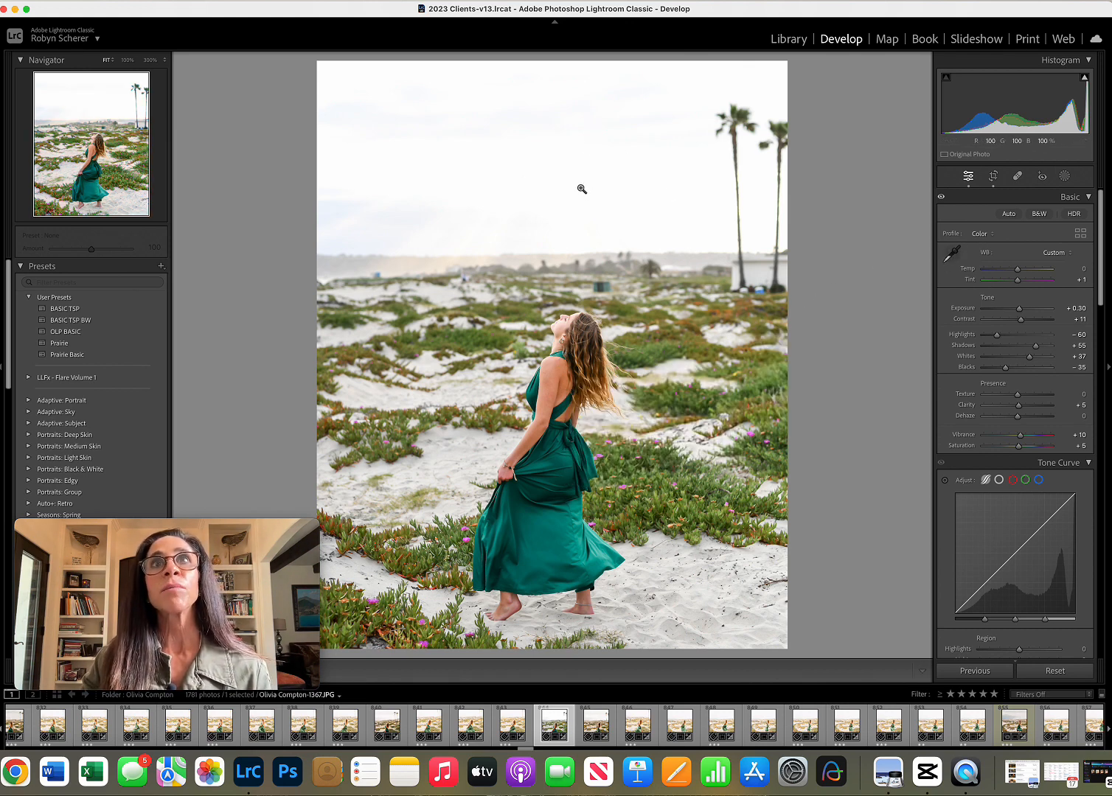
Add a linear gradient mask over the sky, running from the photo's upper edge down to just below the horizon.
click(1063, 175)
click(985, 298)
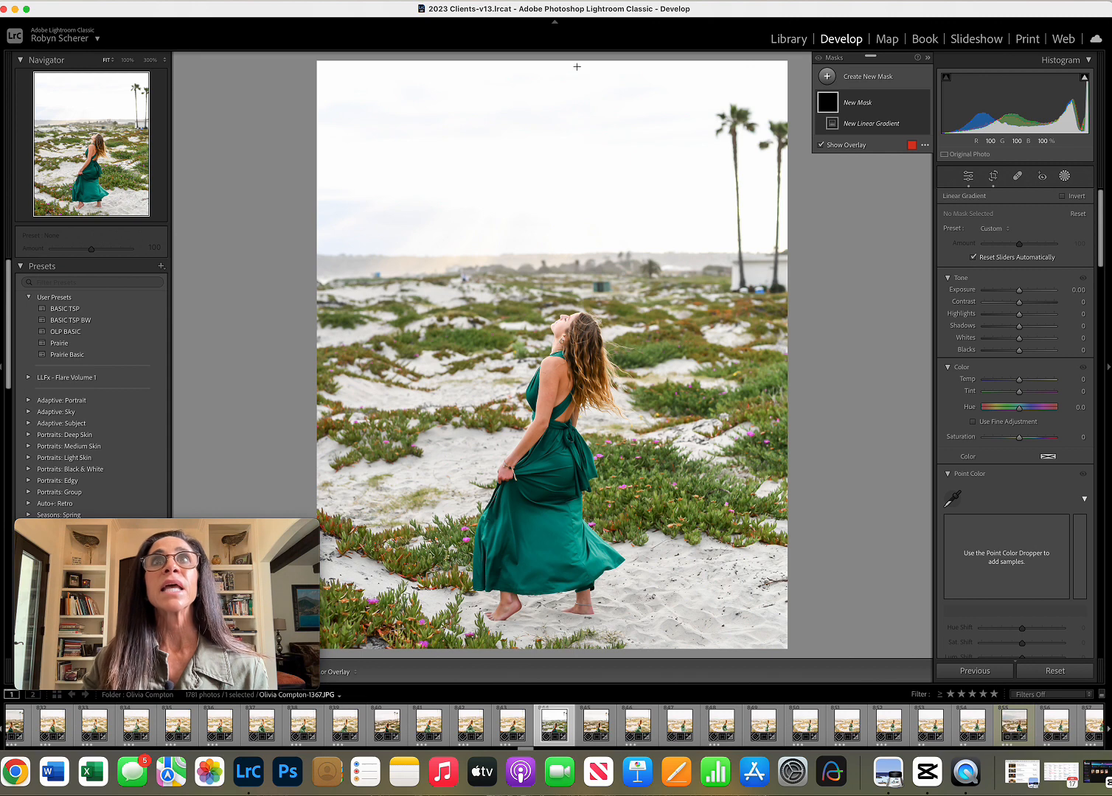
drag(576, 68, 576, 315)
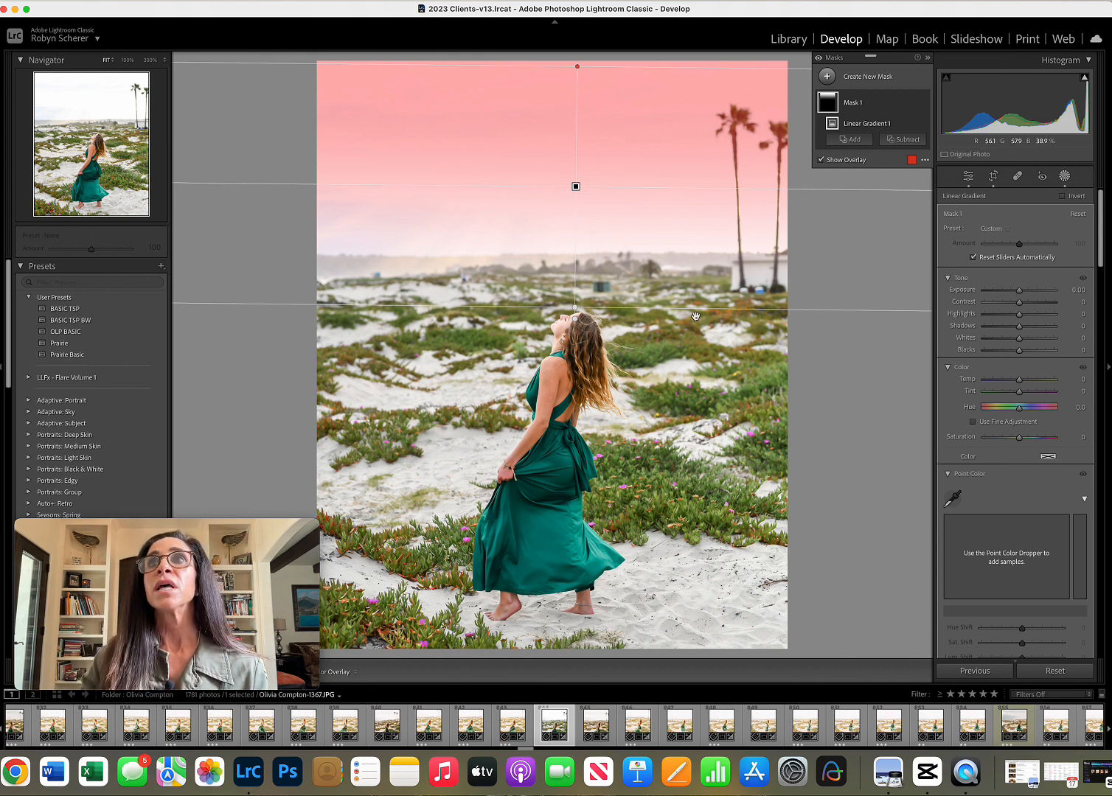
Set the sky mask's exposure to −1.13, contrast 20, highlights −24, shadows −37, whites −34 and blacks −23, and shift the gradient downward.
drag(1019, 290, 1010, 353)
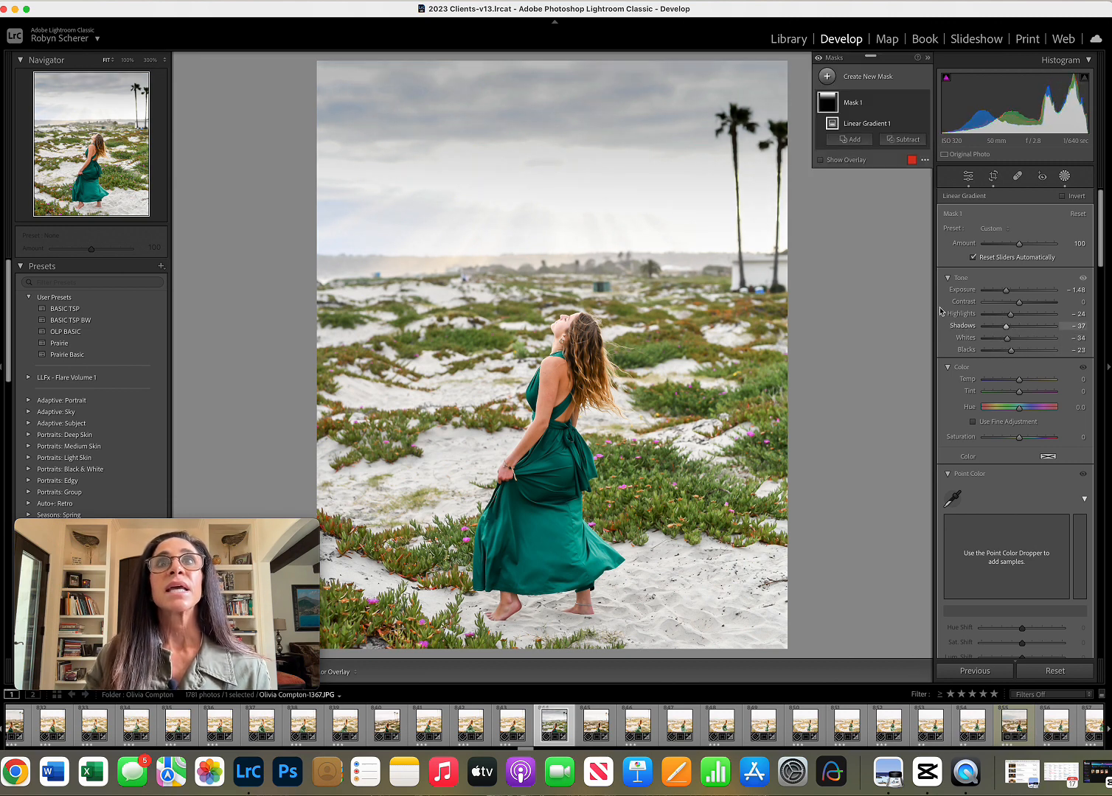
drag(577, 187, 576, 240)
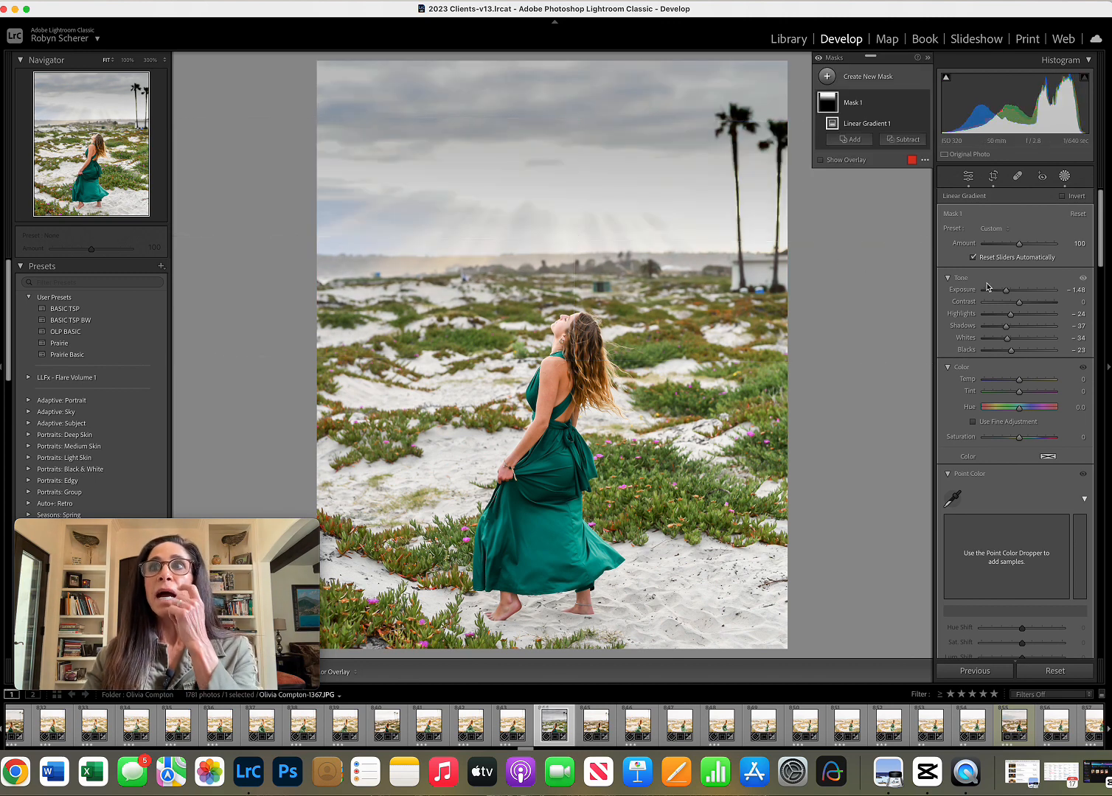
drag(1006, 289, 1026, 304)
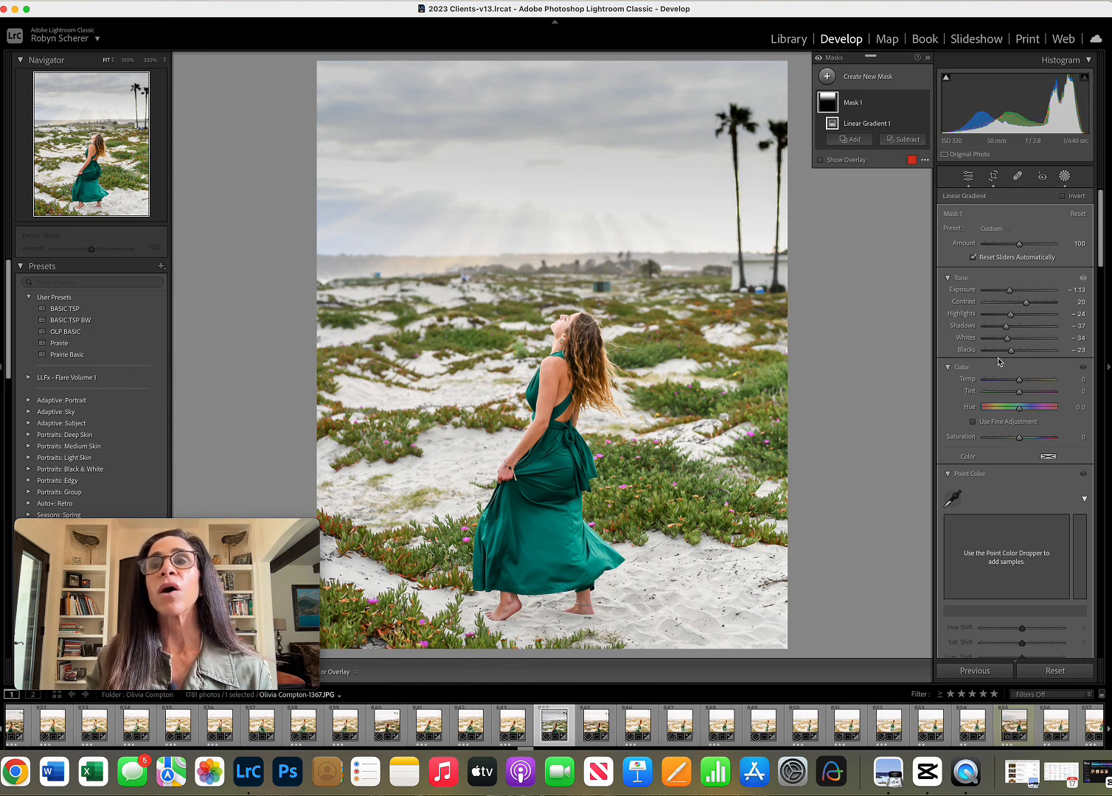
Set the sky mask's temp to −8, tint to 15, exposure to −0.87 and saturation to 19, and compare with the original.
mouse_move(1020, 381)
mouse_down()
mouse_move(1026, 395)
mouse_move(1011, 395)
mouse_move(1021, 395)
mouse_up()
drag(1023, 393, 1024, 394)
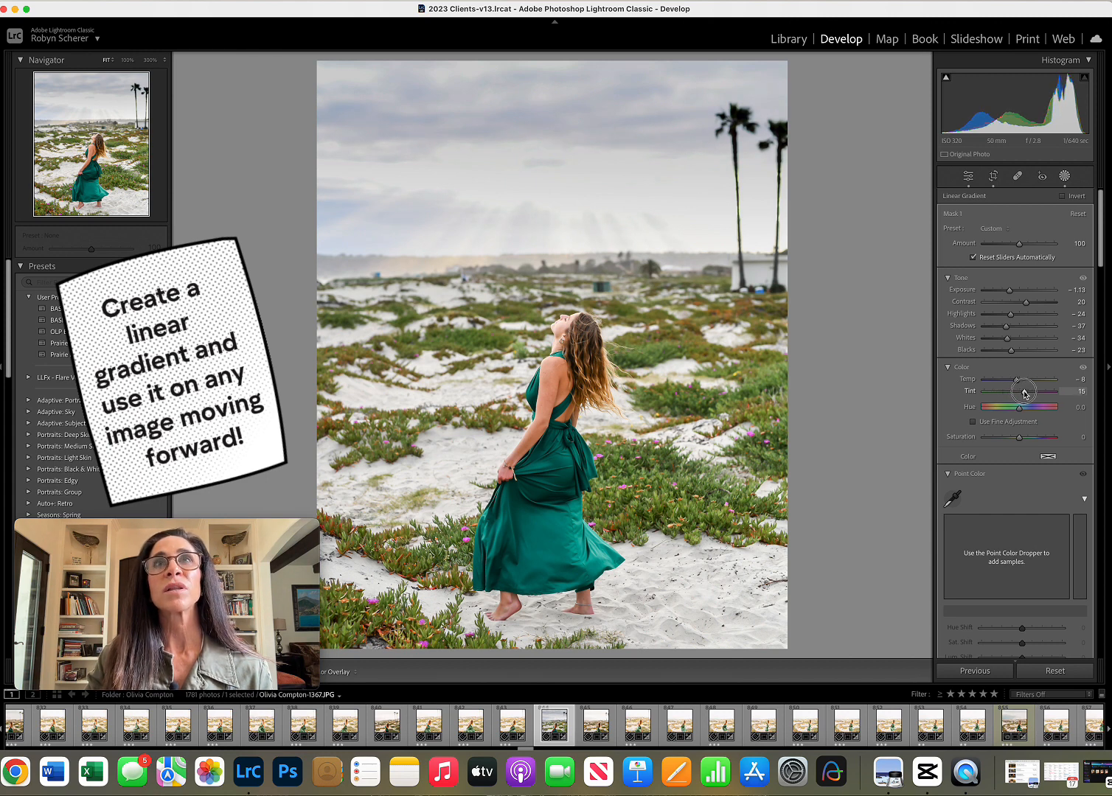
drag(1010, 291, 1008, 290)
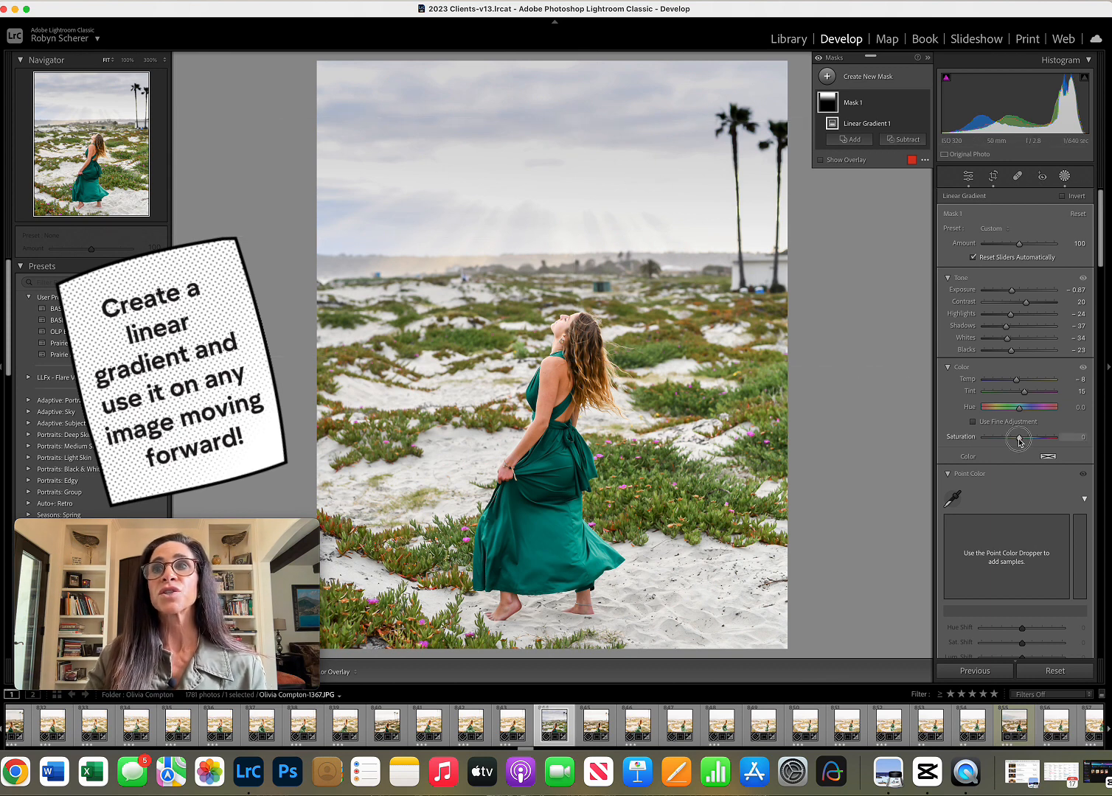
drag(1019, 438, 1026, 441)
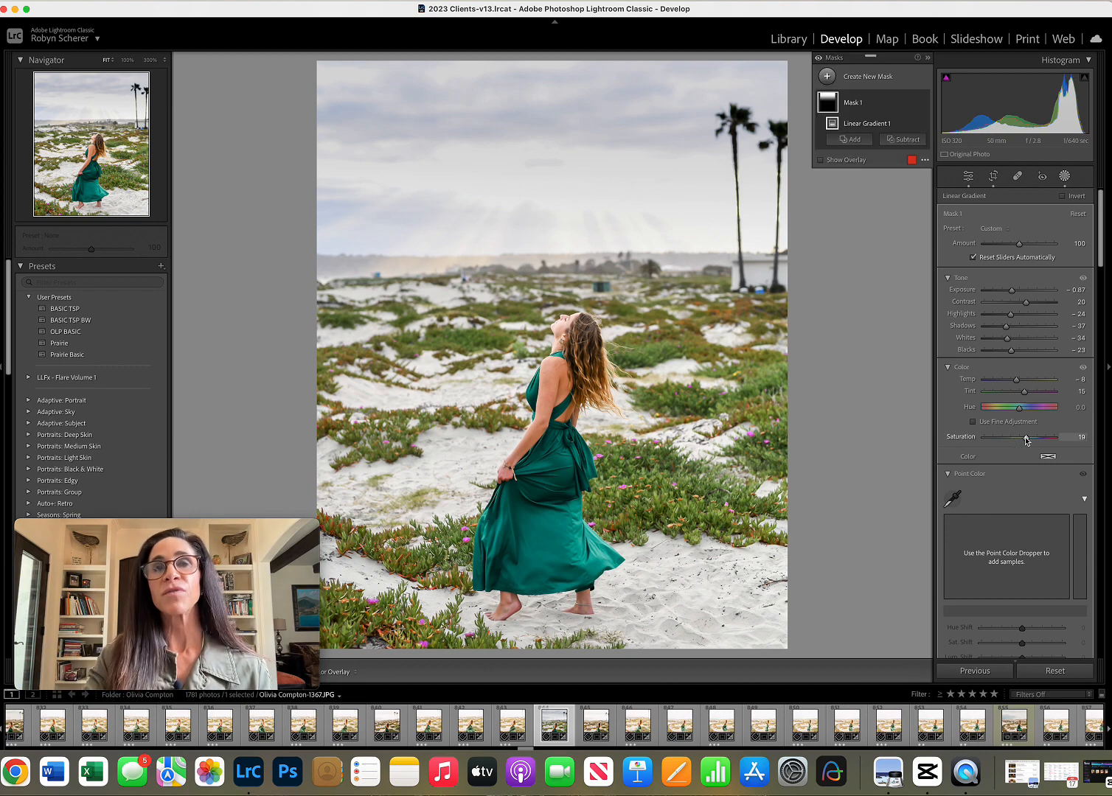
key(backslash)
key(backslash)
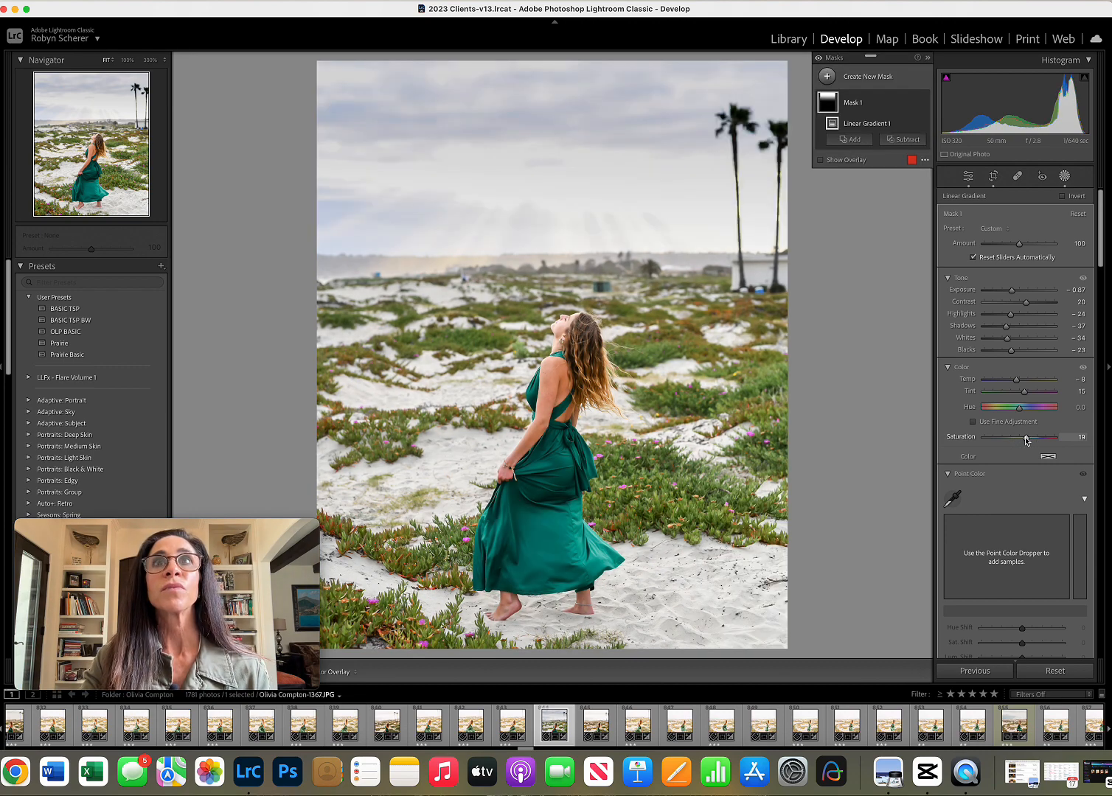
key(backslash)
key(backslash)
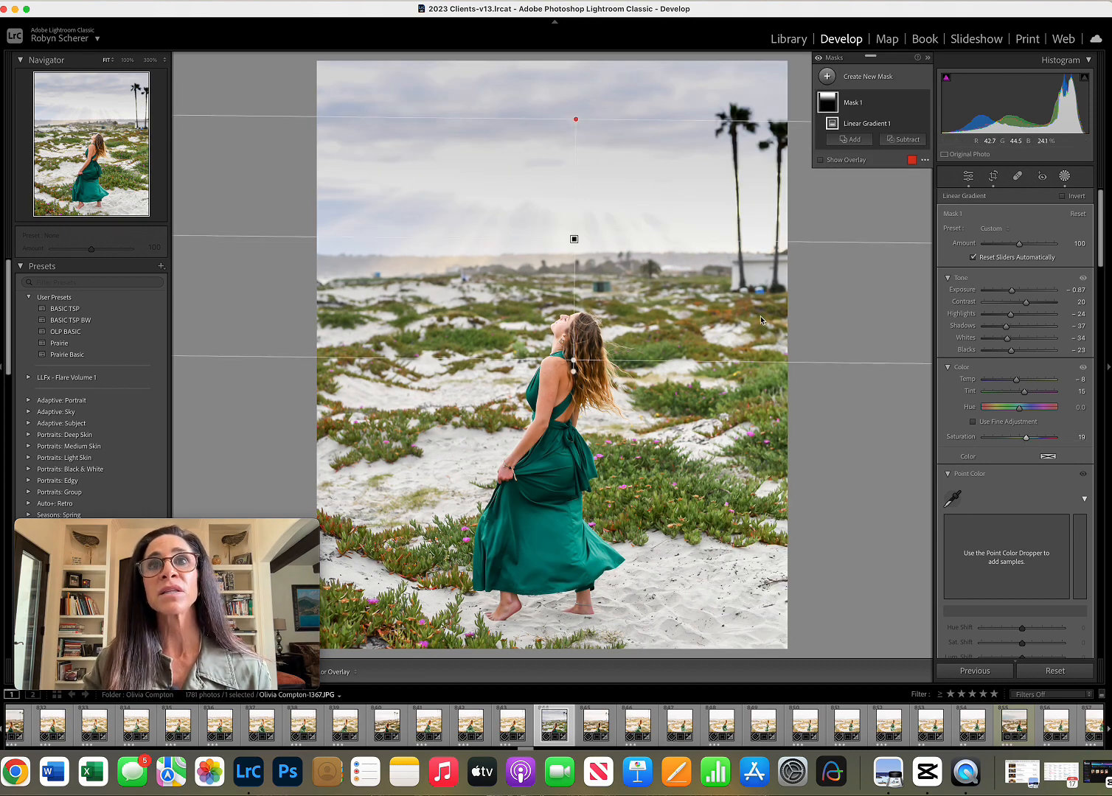
Set the sky mask's texture to 24 and clarity to 19, raise dehaze slightly, and set exposure to −1.06 and highlights to 0.
scroll(1003, 396, down, 5)
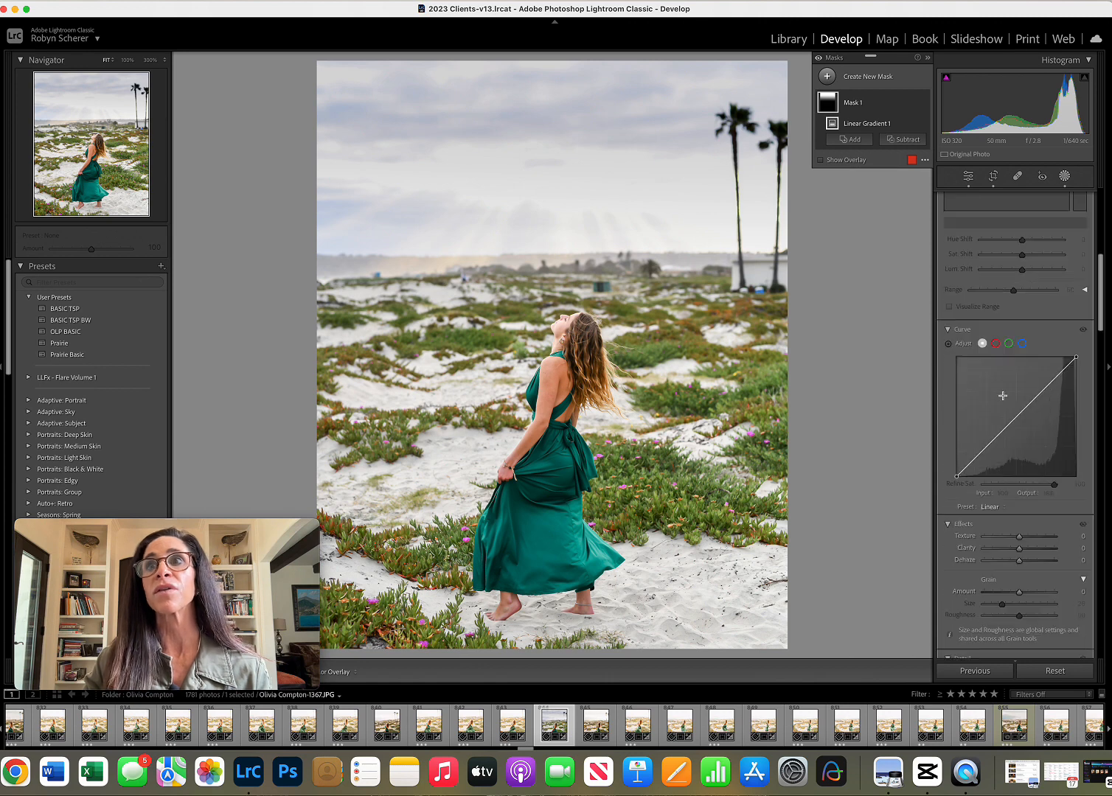
scroll(1002, 396, down, 5)
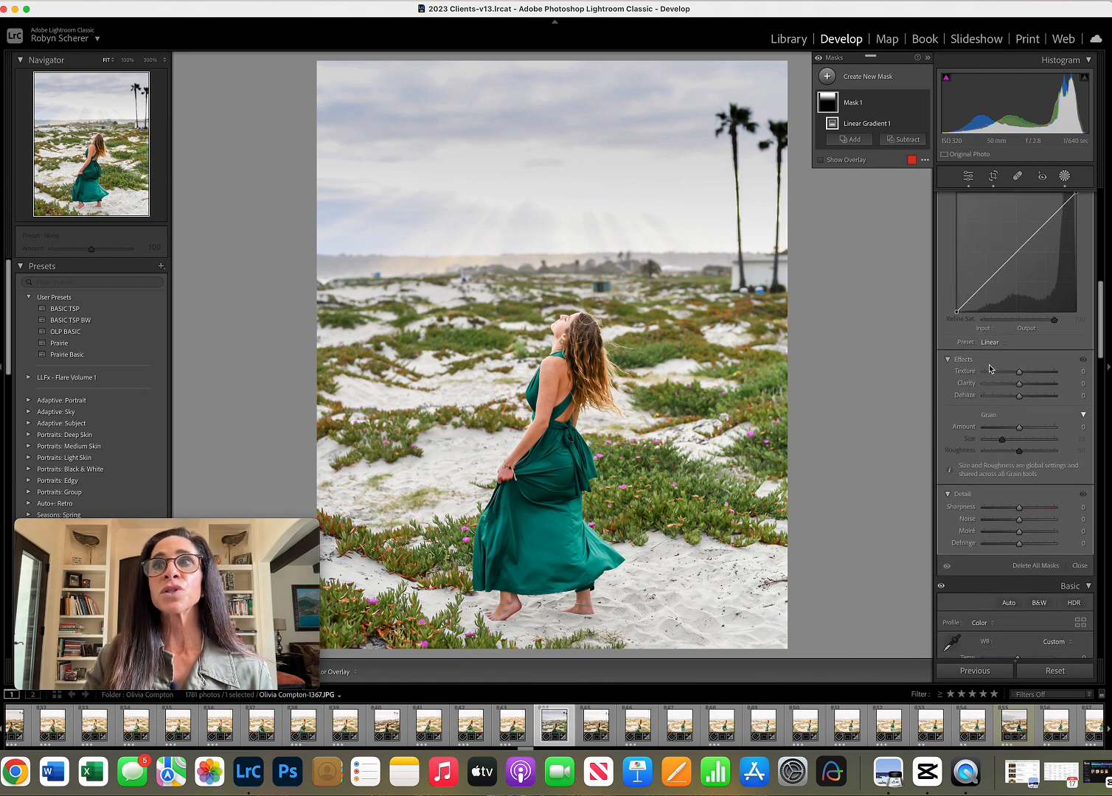
mouse_move(1019, 374)
mouse_down()
mouse_move(1020, 396)
mouse_move(1030, 397)
mouse_move(986, 396)
mouse_move(1029, 399)
mouse_move(1019, 395)
mouse_up()
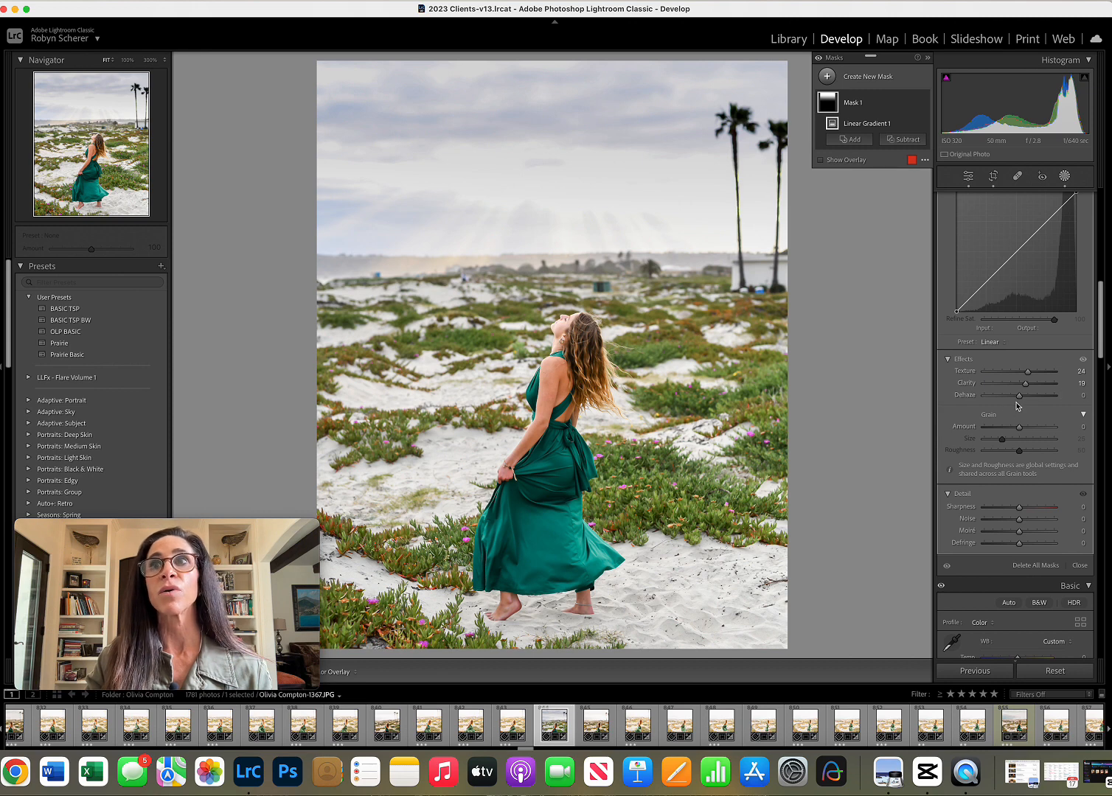
drag(1019, 399, 1023, 400)
scroll(1022, 369, up, 10)
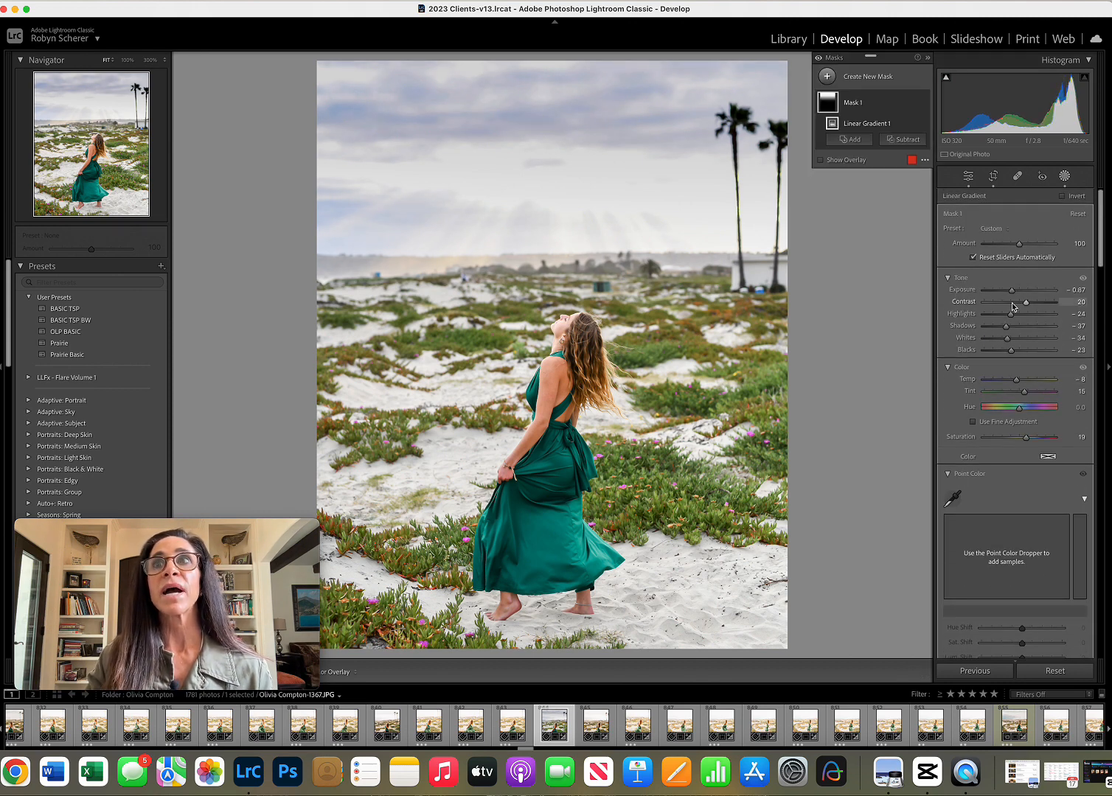
drag(1011, 293, 1020, 318)
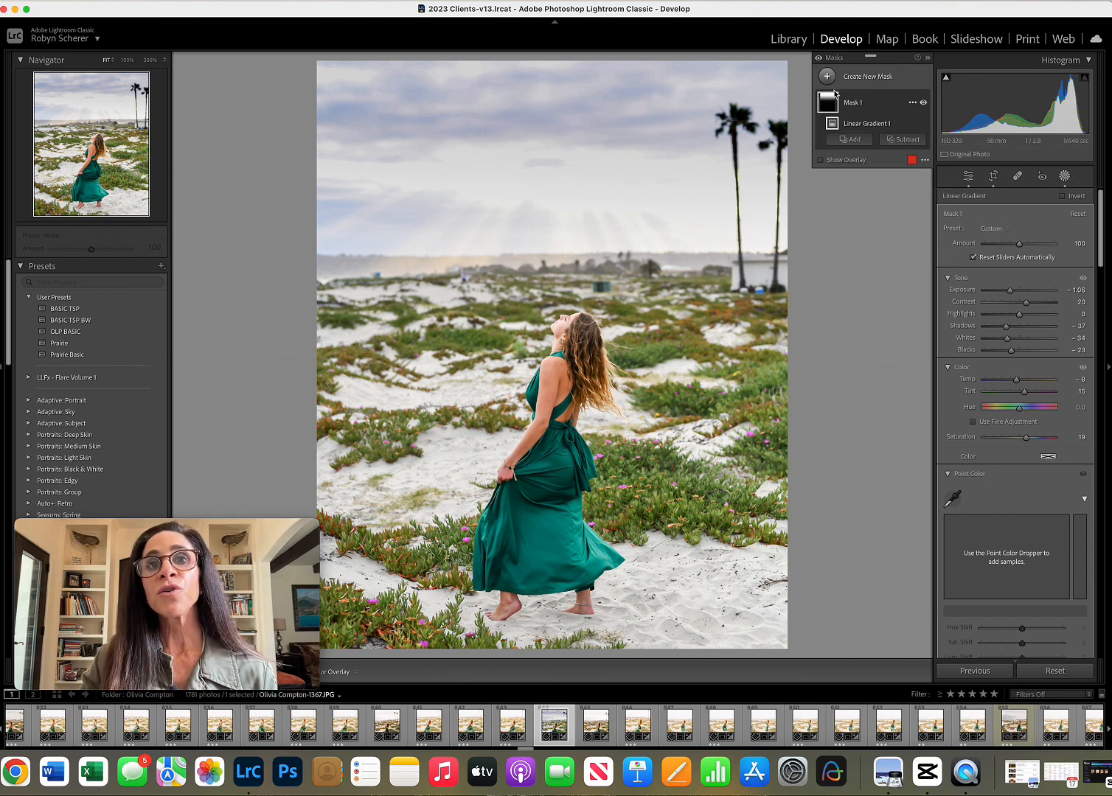
Save the sky mask's current settings as a new preset named with a person's first name followed by "Clouds", and leave masking.
mouse_move(834, 93)
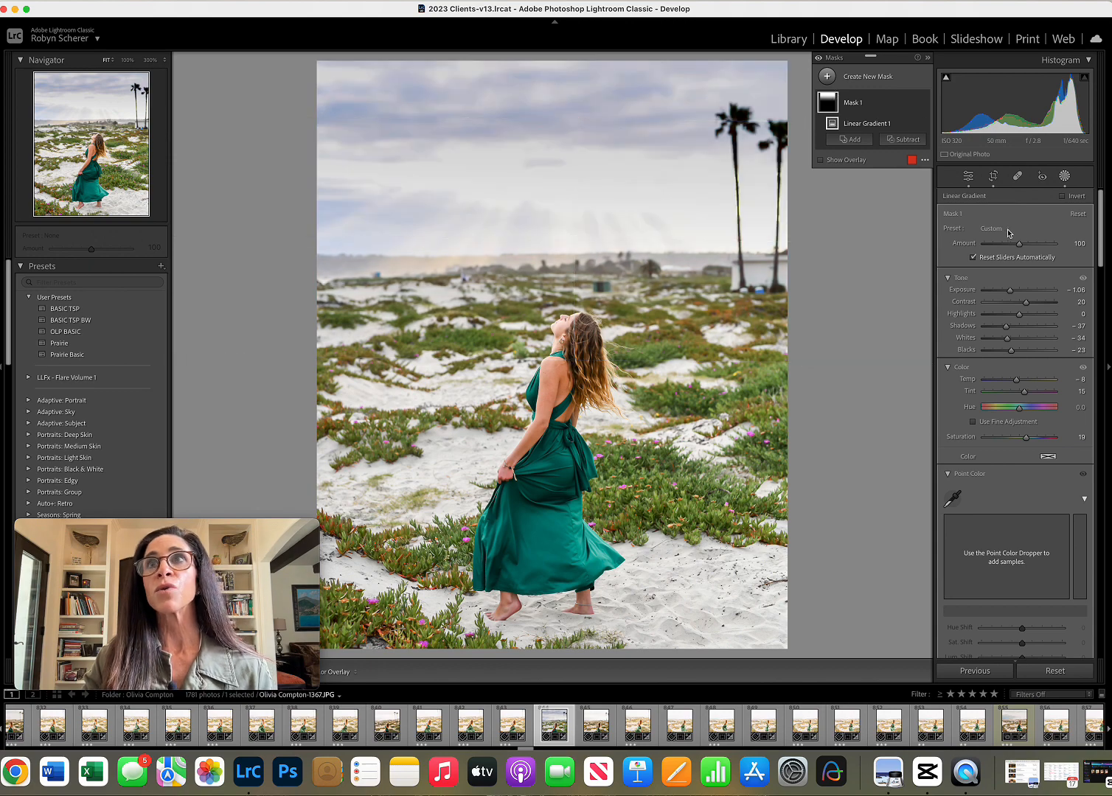
click(1007, 229)
scroll(1007, 231, down, 10)
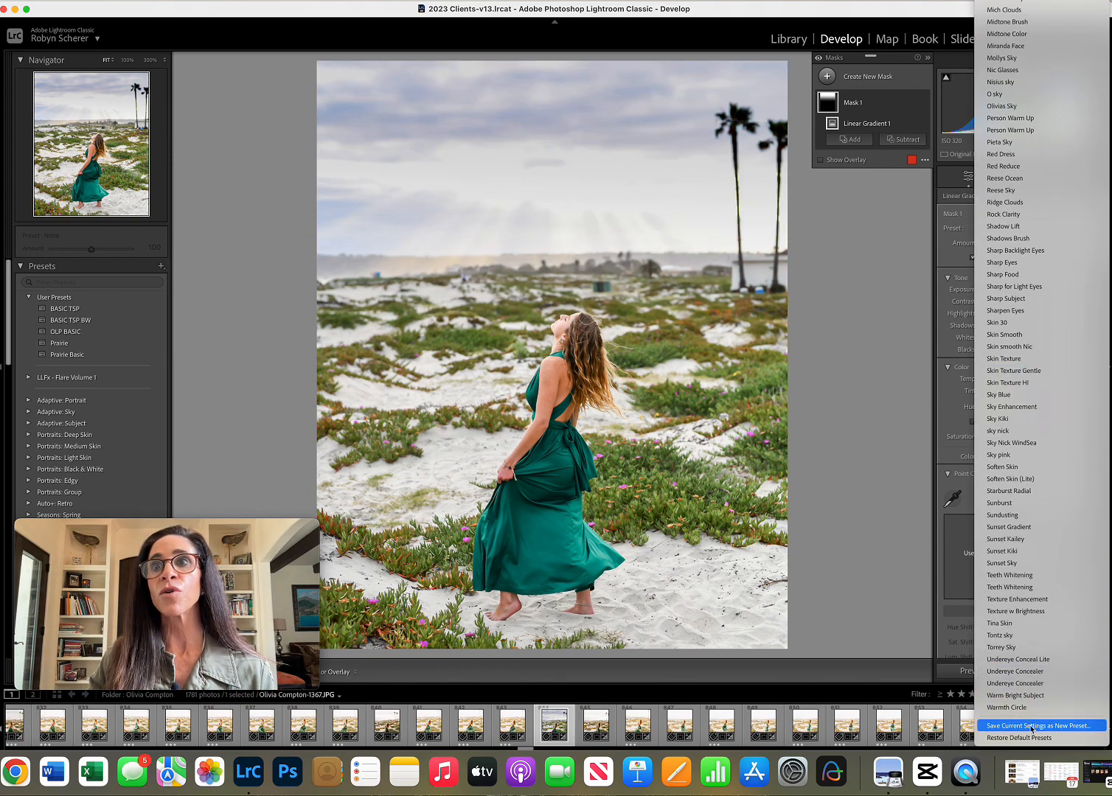
click(1031, 726)
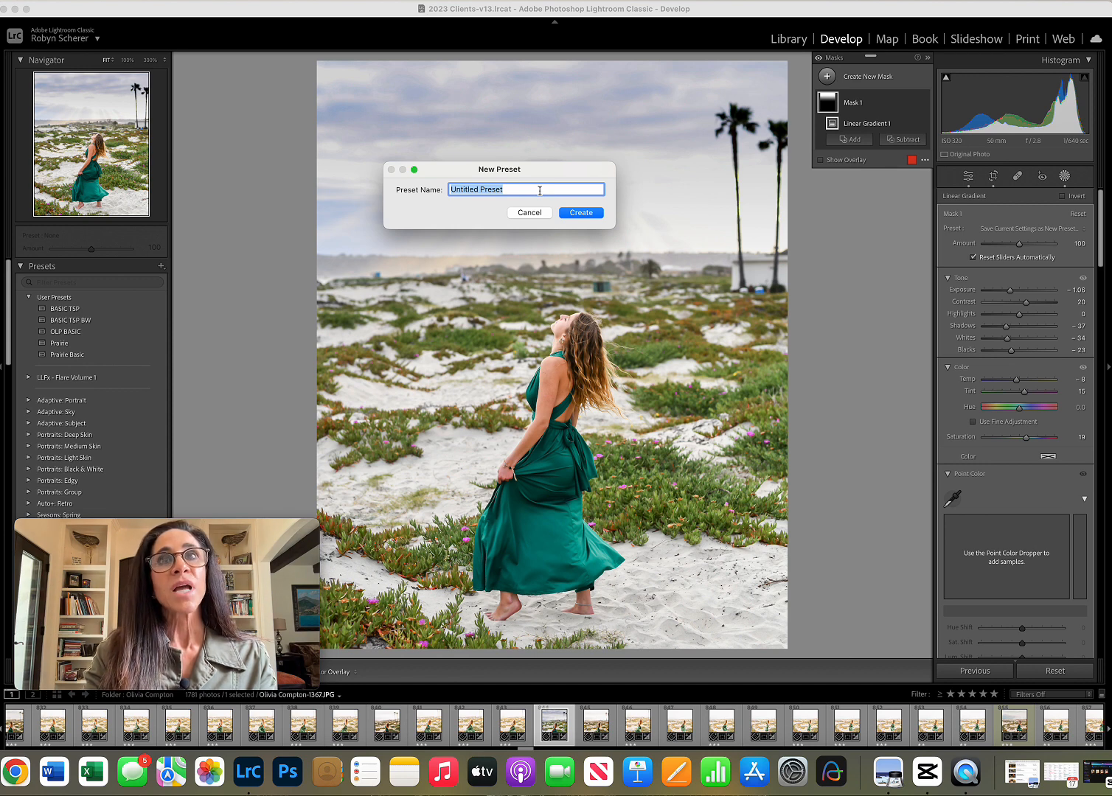
text(Tracys Clouds)
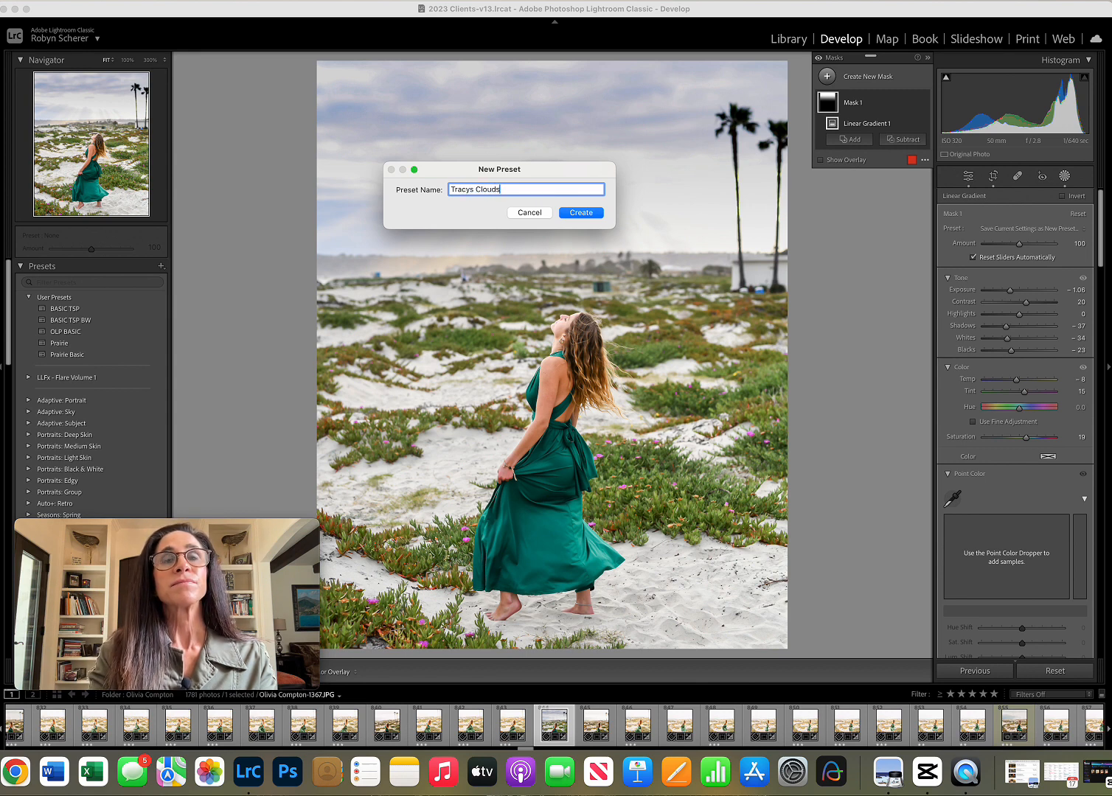
key(Return)
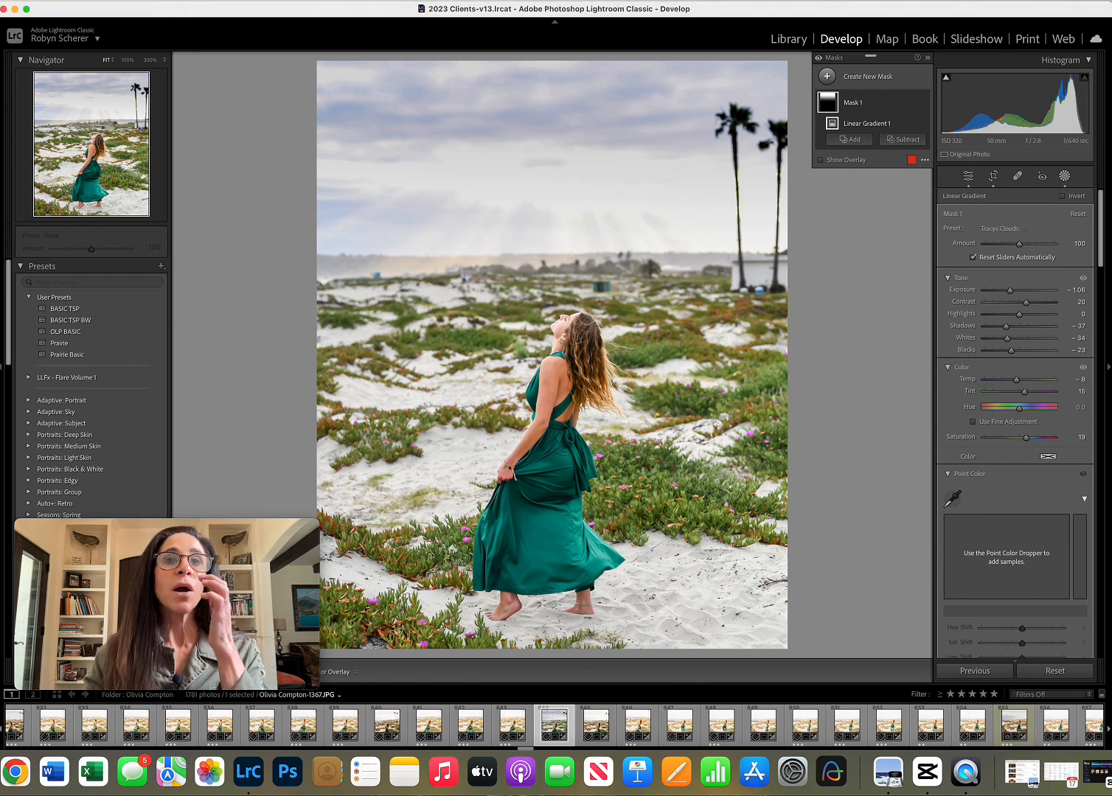
click(1065, 177)
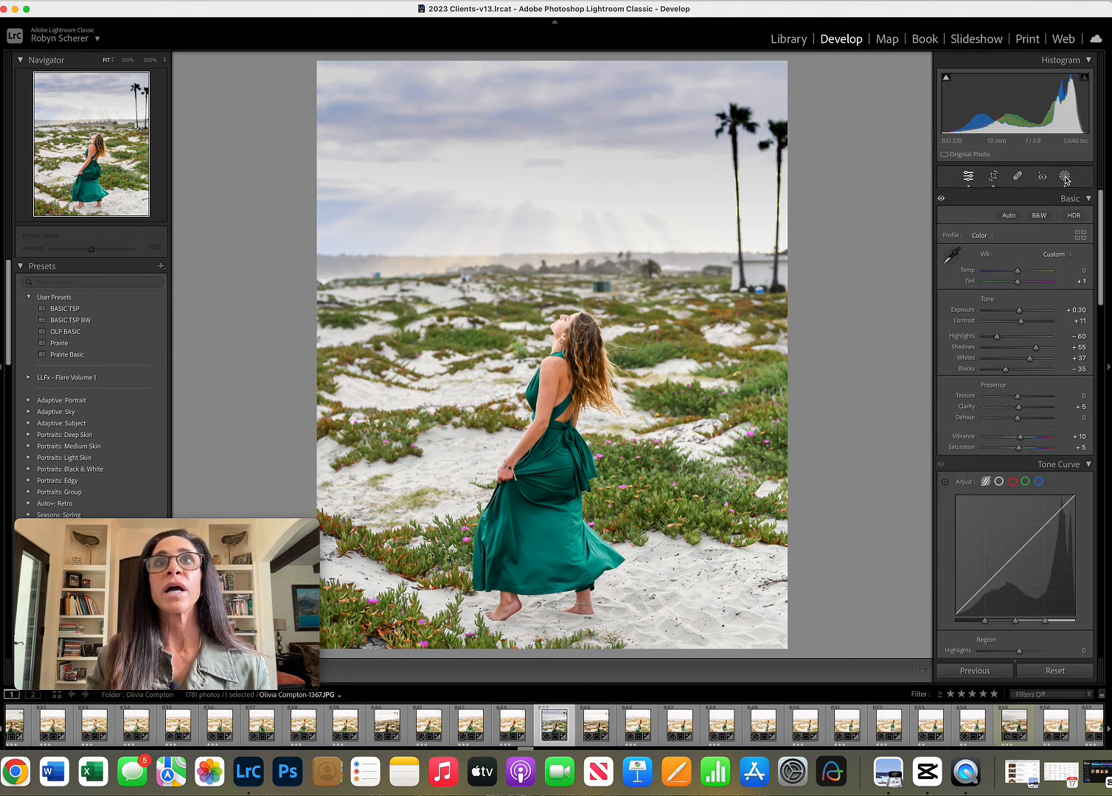
Reset the edits on the next beach photo in the filmstrip and apply the OLP BASIC preset.
key(Right)
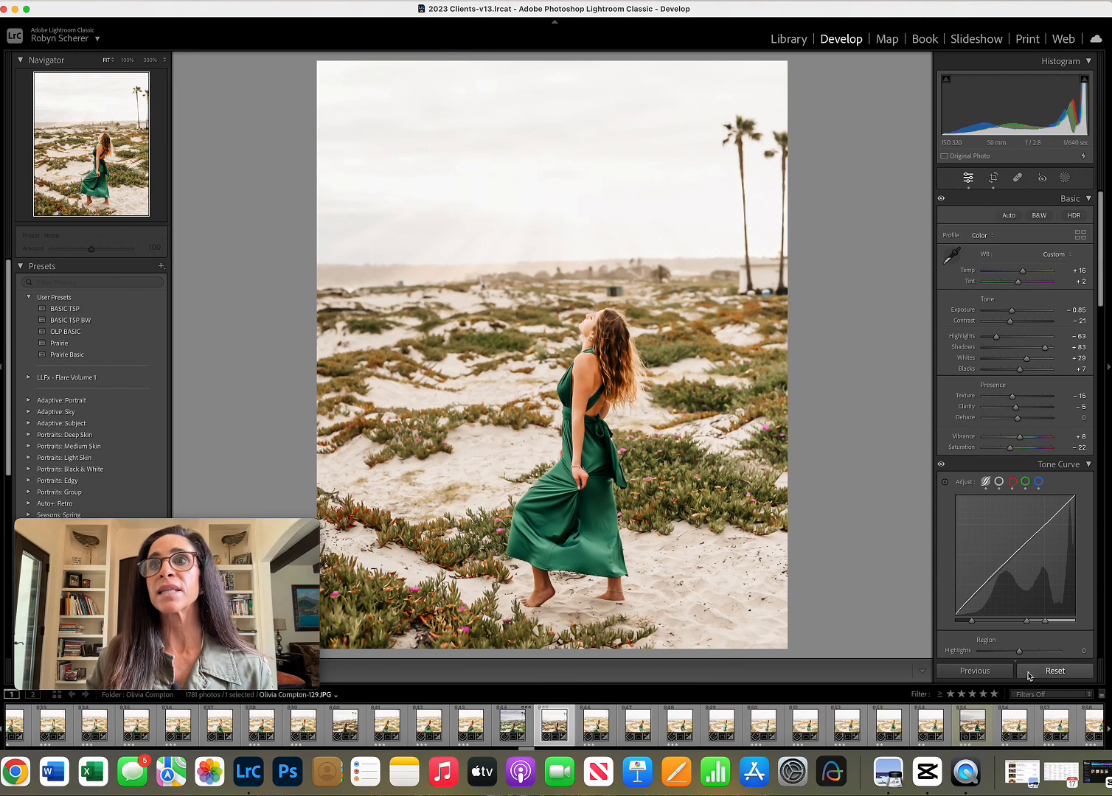
click(1055, 671)
click(122, 339)
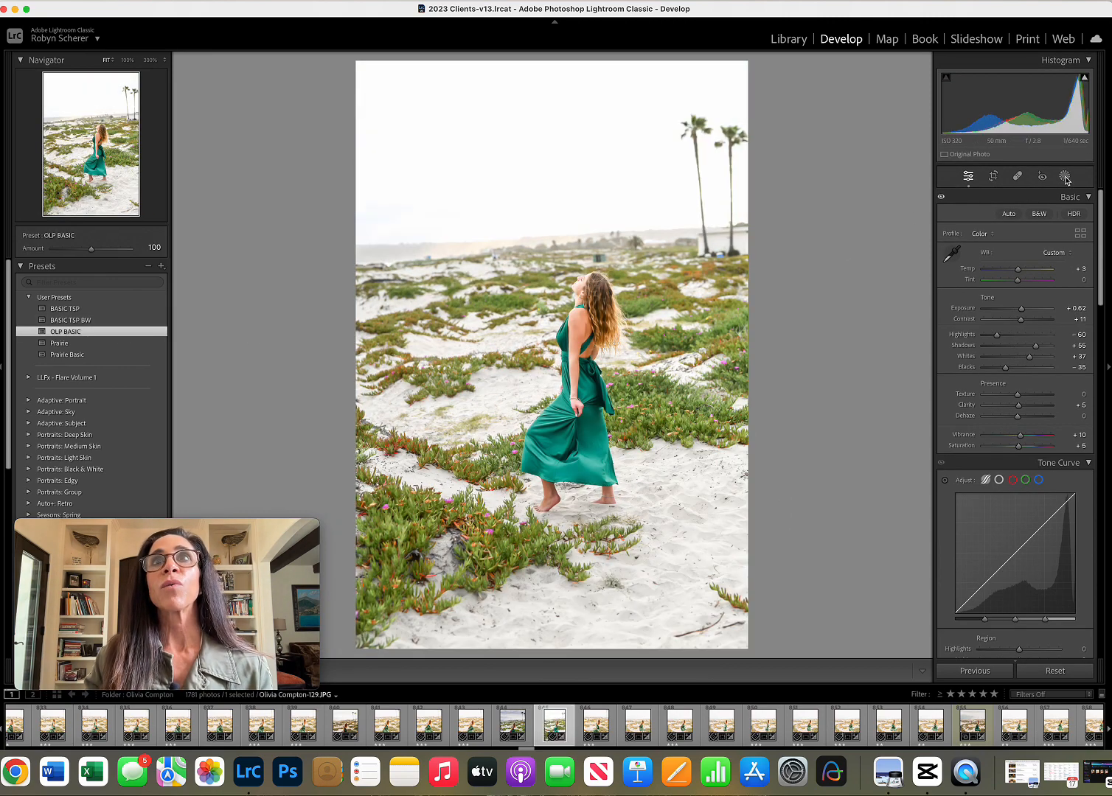
Crop the photo to 4 x 5 / 8 x 10 and straighten the horizon with an angle of 3.03.
click(993, 177)
click(1040, 221)
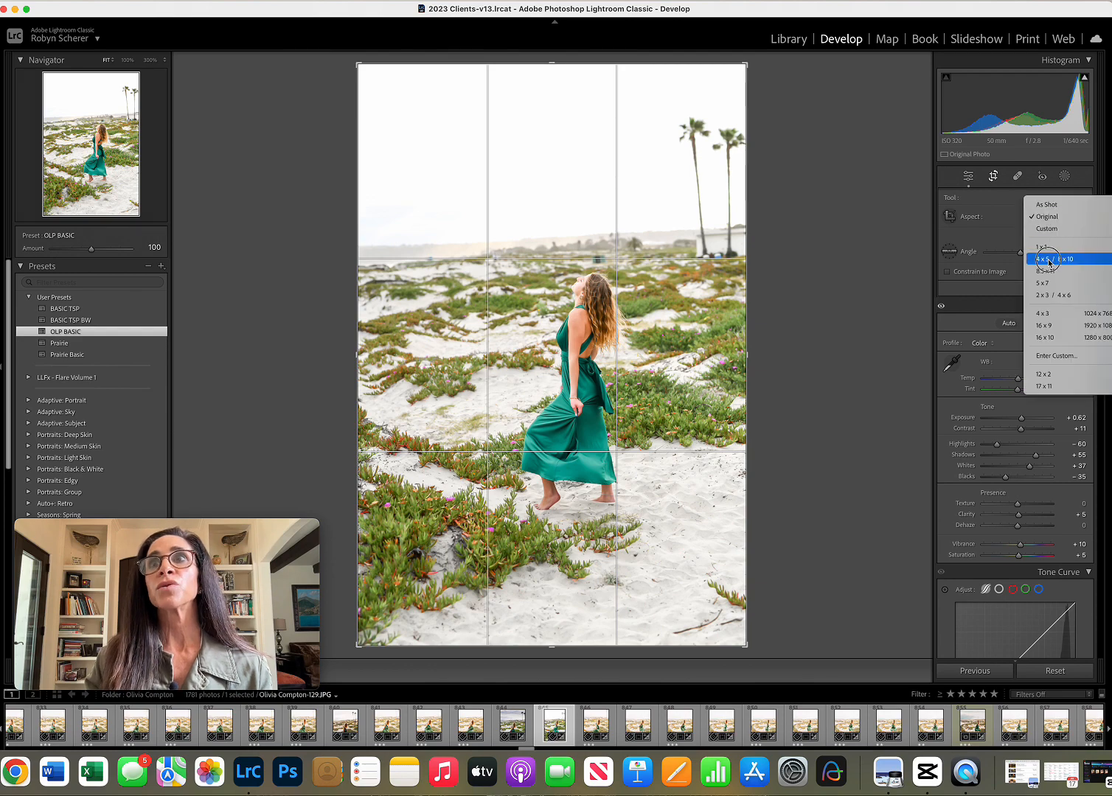
click(1049, 261)
drag(856, 141, 872, 165)
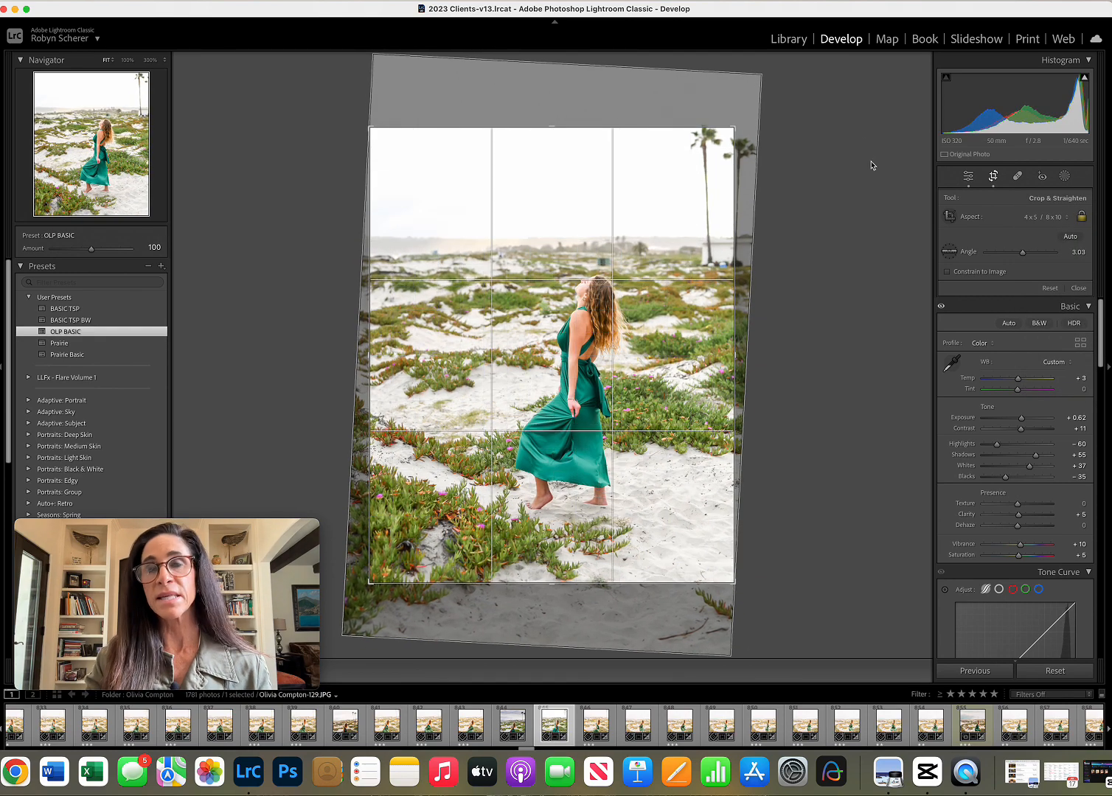
key(Return)
Add a linear gradient mask with the newly saved clouds preset, running from near the photo's upper edge to the woman's shoulders, and review its settings.
click(1065, 177)
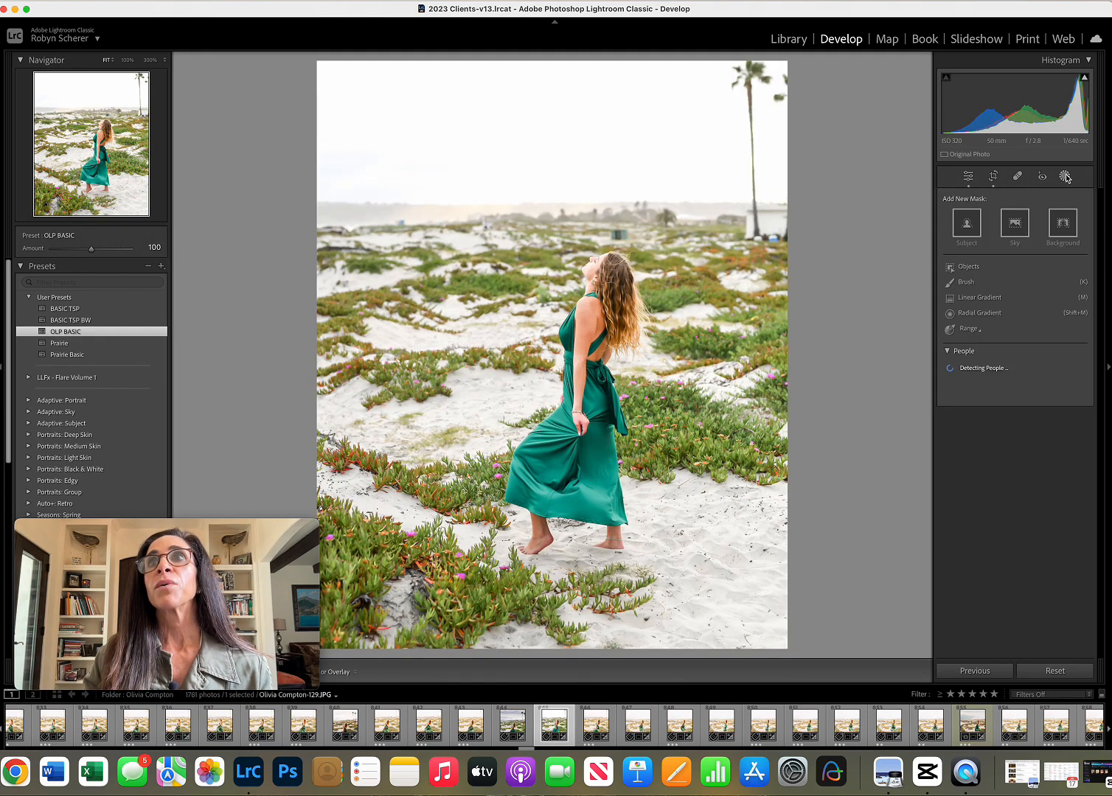
click(979, 298)
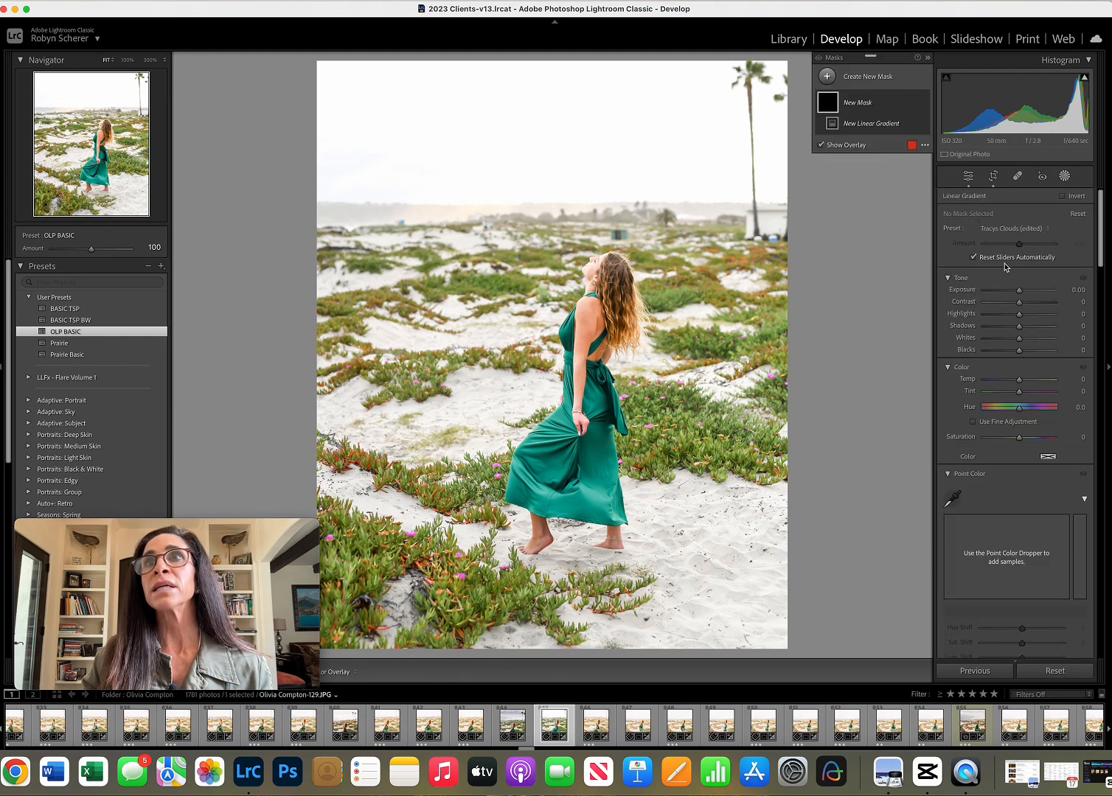
click(1011, 229)
scroll(1011, 247, up, 5)
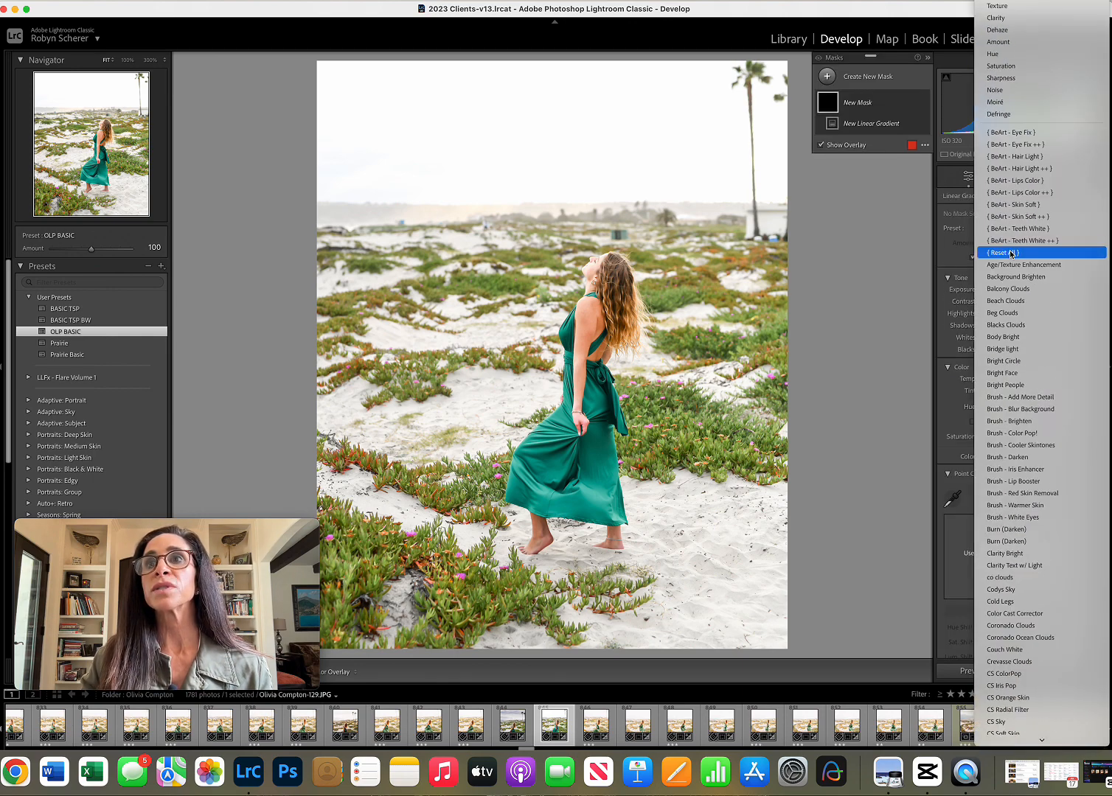
scroll(1012, 254, down, 10)
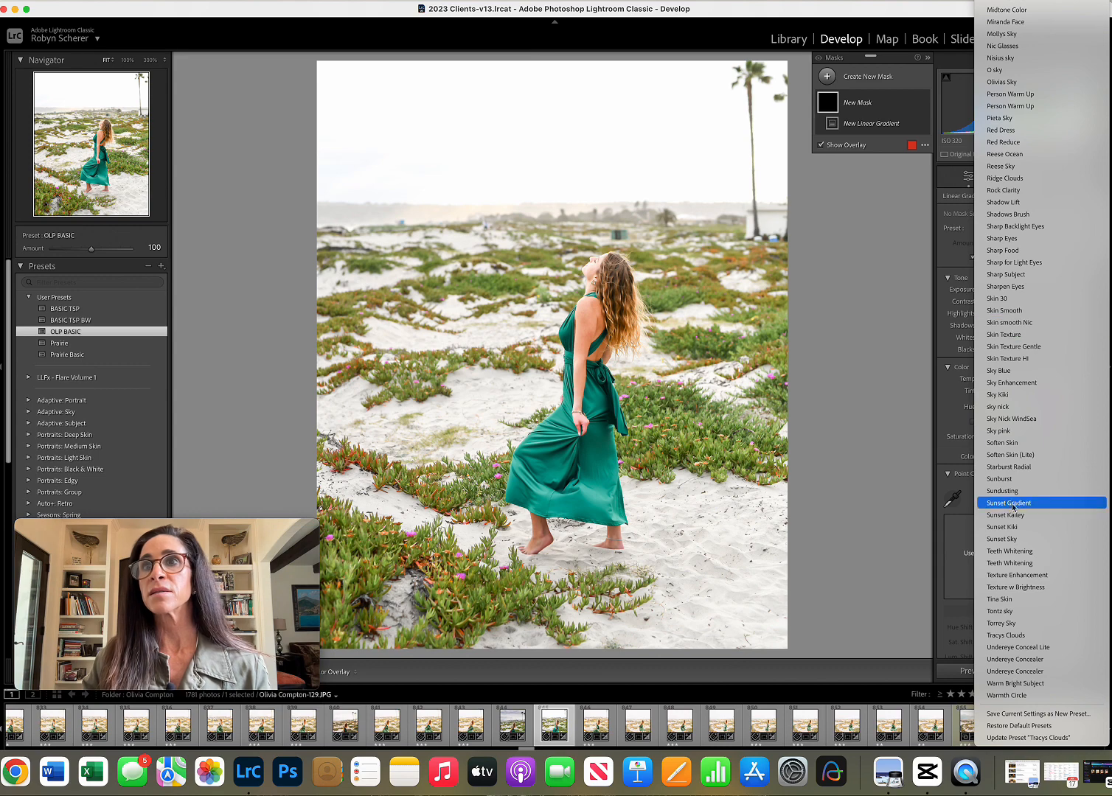
click(1007, 635)
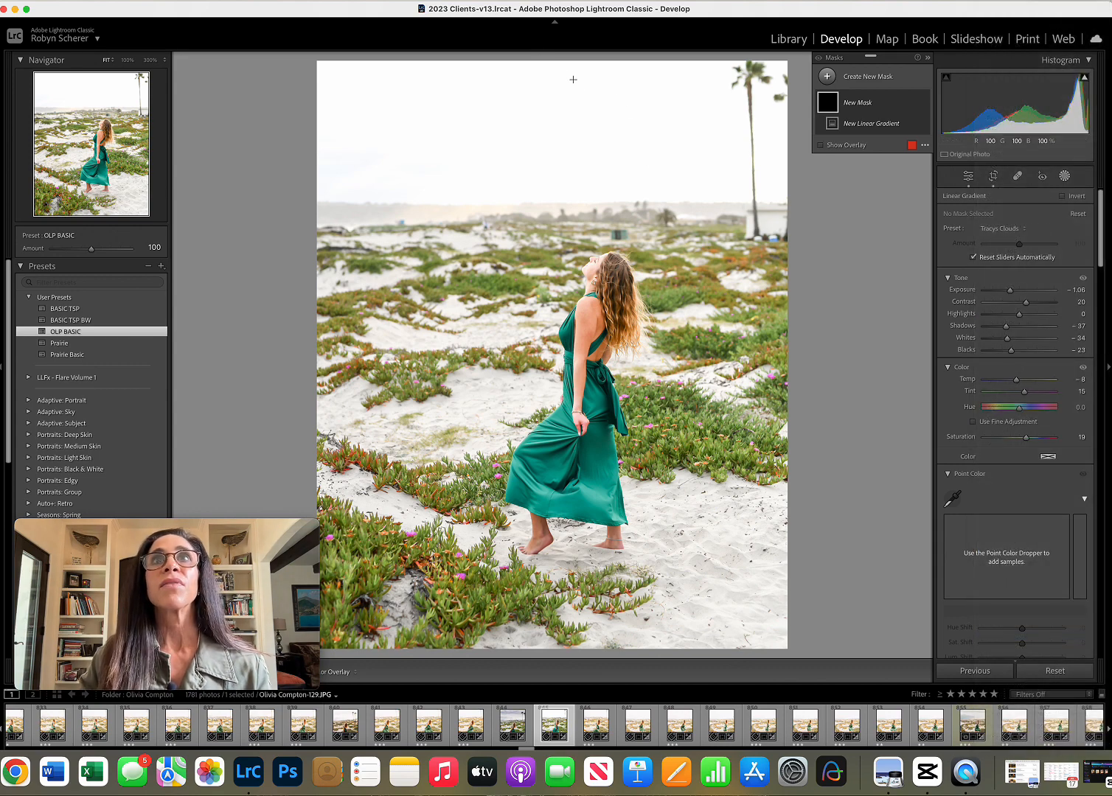
drag(573, 78, 565, 332)
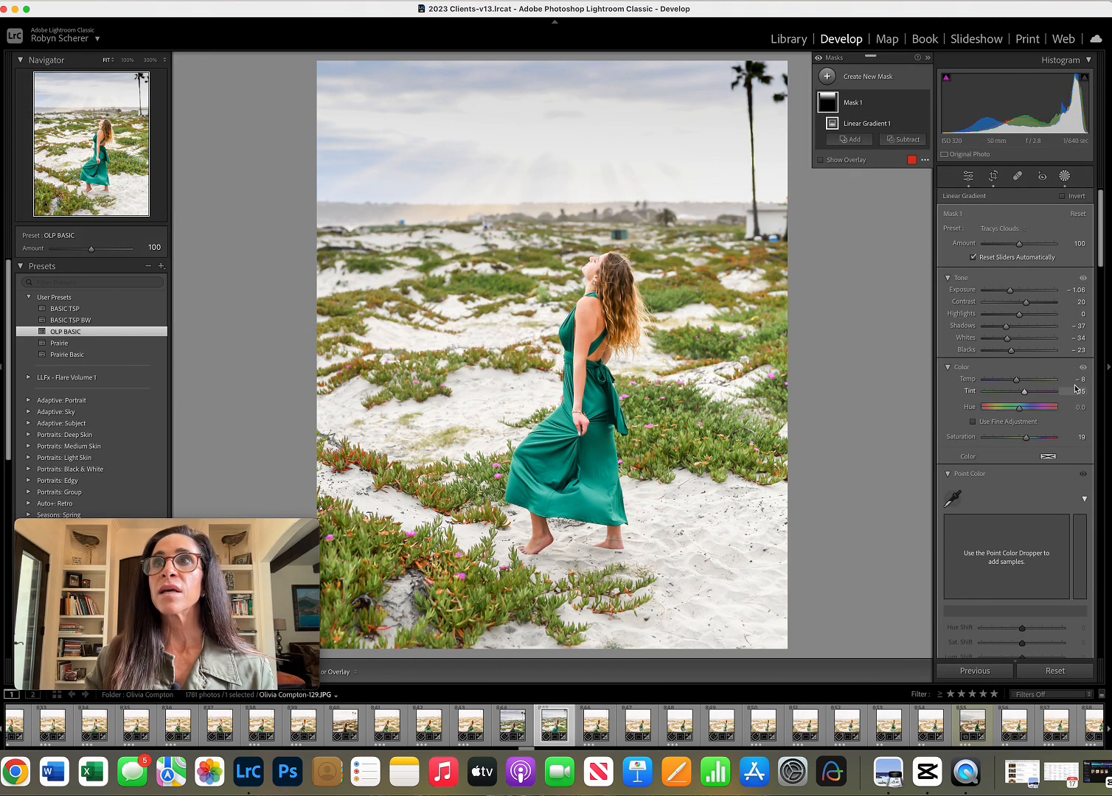
scroll(1059, 442, down, 3)
scroll(1059, 441, down, 6)
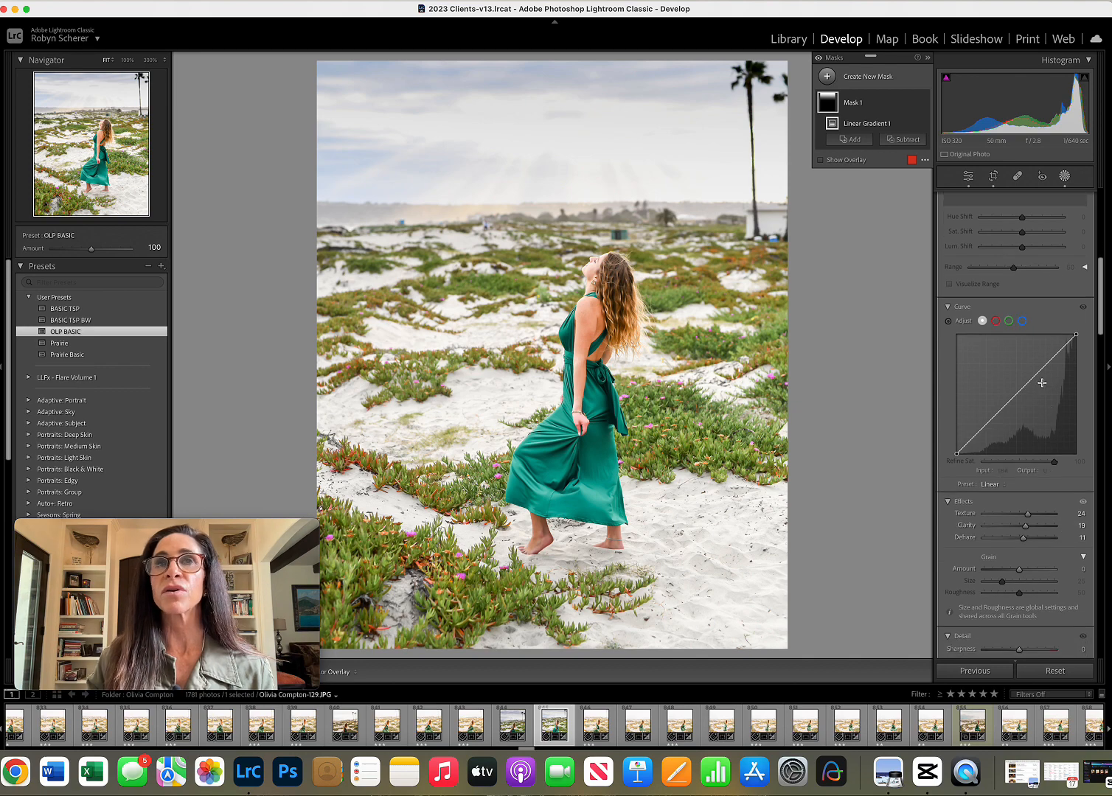
scroll(1050, 300, up, 10)
Leave masking and set the photo's overall exposure to 0.00.
click(1064, 177)
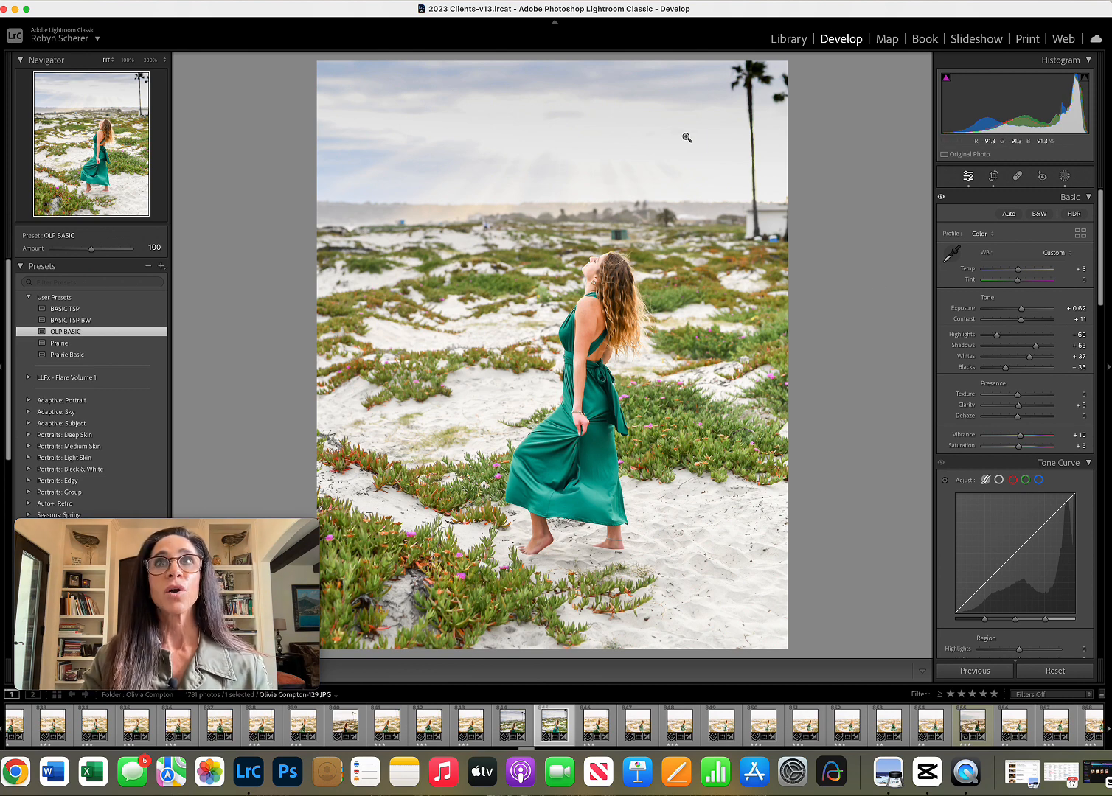
drag(1021, 313, 1018, 313)
click(1017, 310)
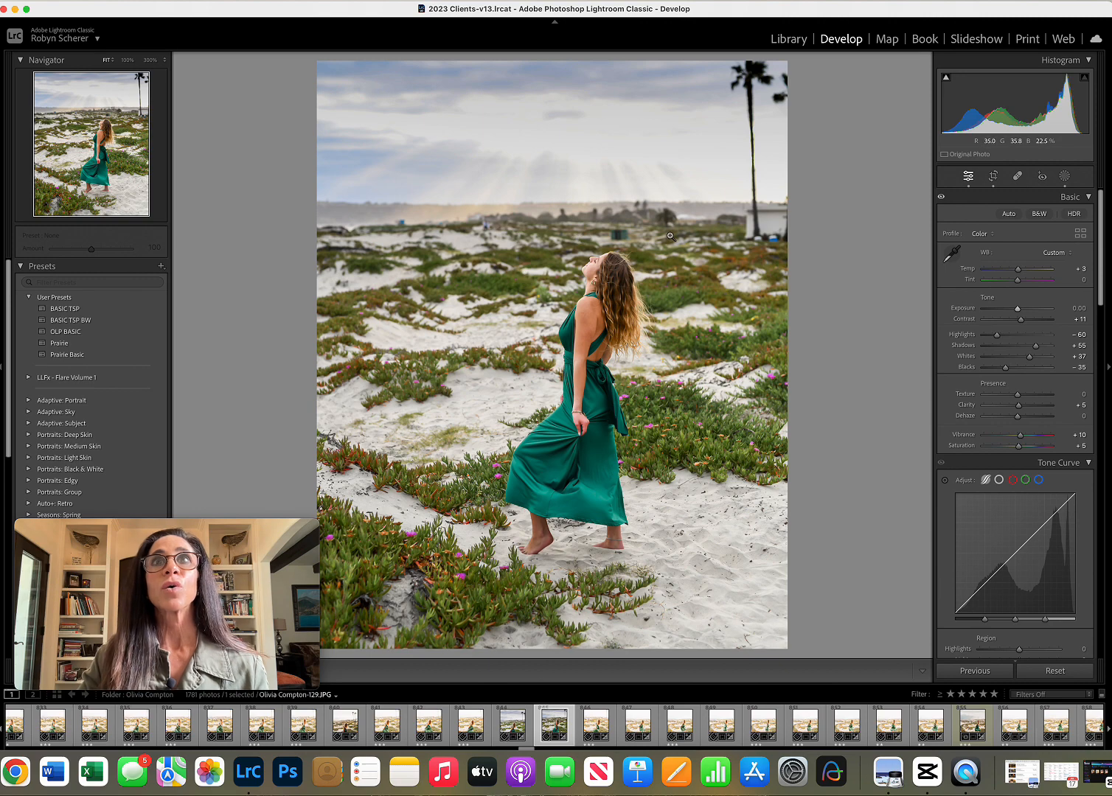
Start a new brush mask using the Saturation preset and set the brush size to 17.0.
click(1063, 177)
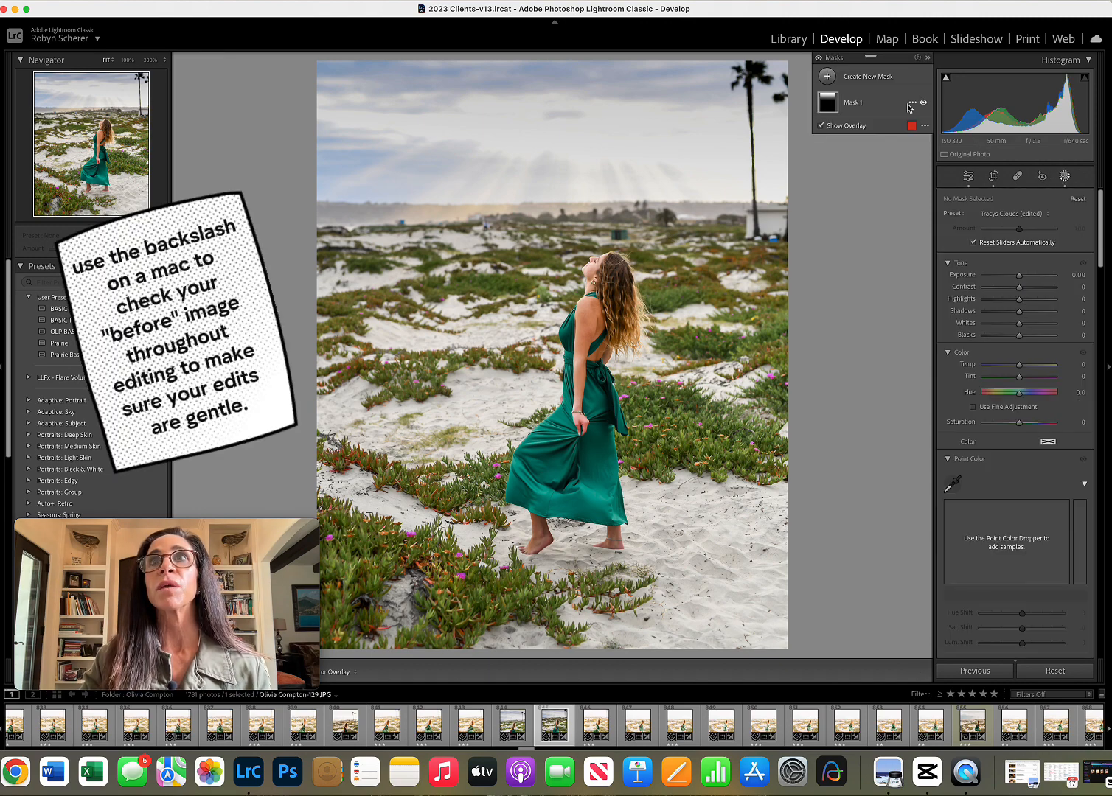
click(868, 76)
click(867, 166)
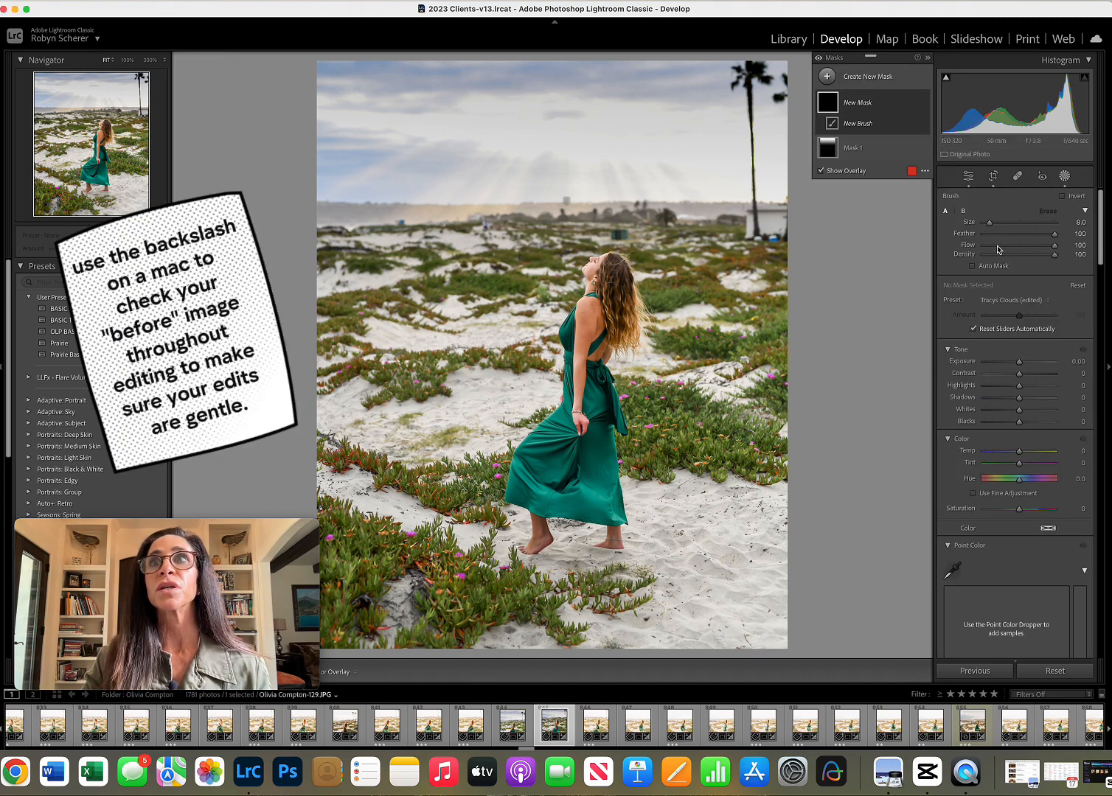
click(1012, 302)
scroll(1013, 295, up, 10)
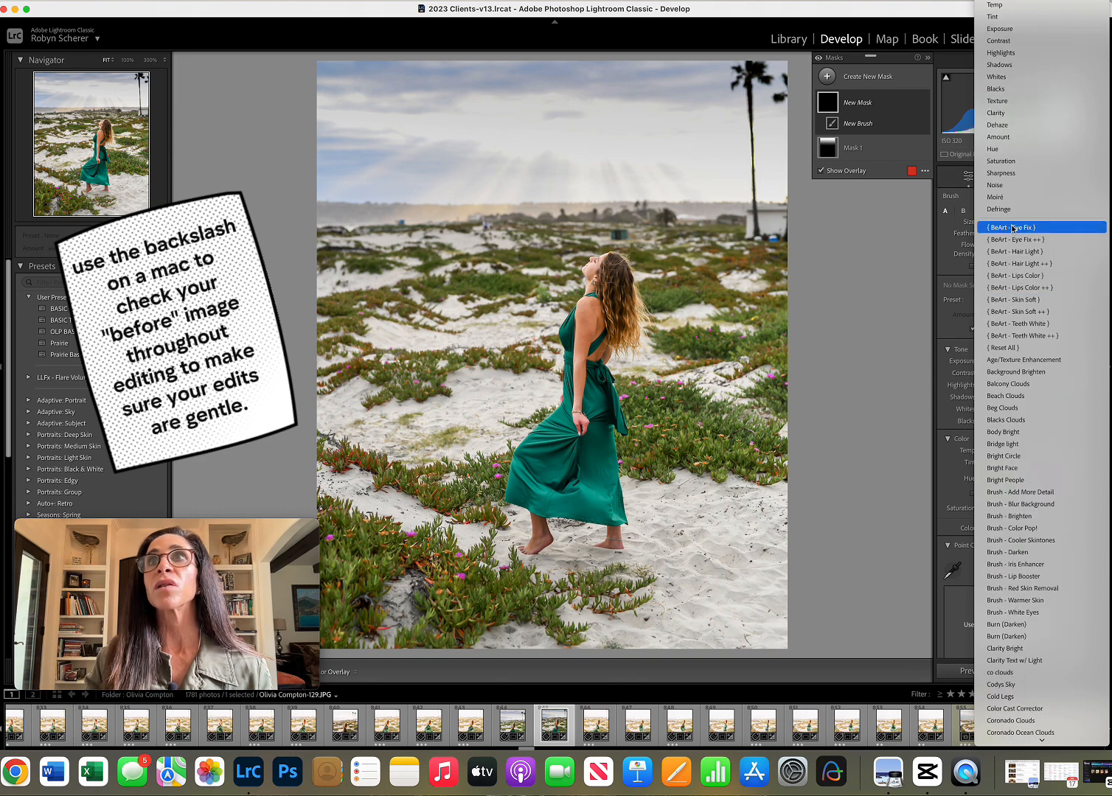
click(1009, 162)
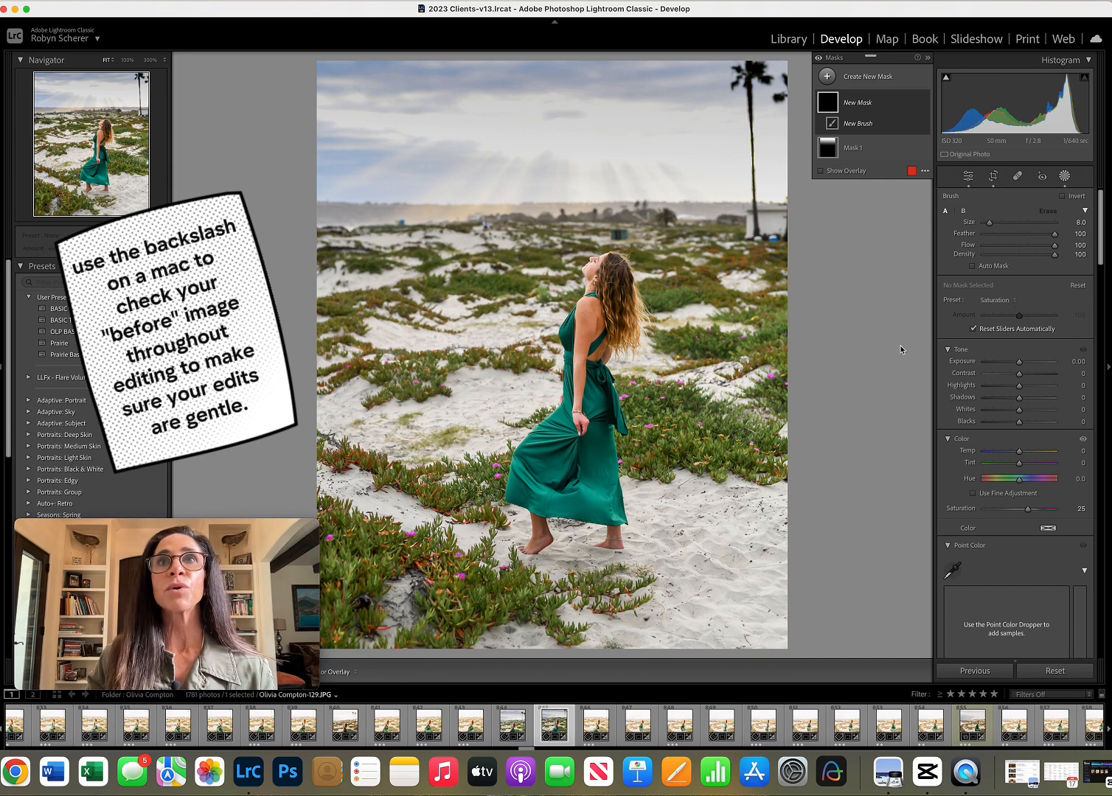
scroll(397, 184, up, 5)
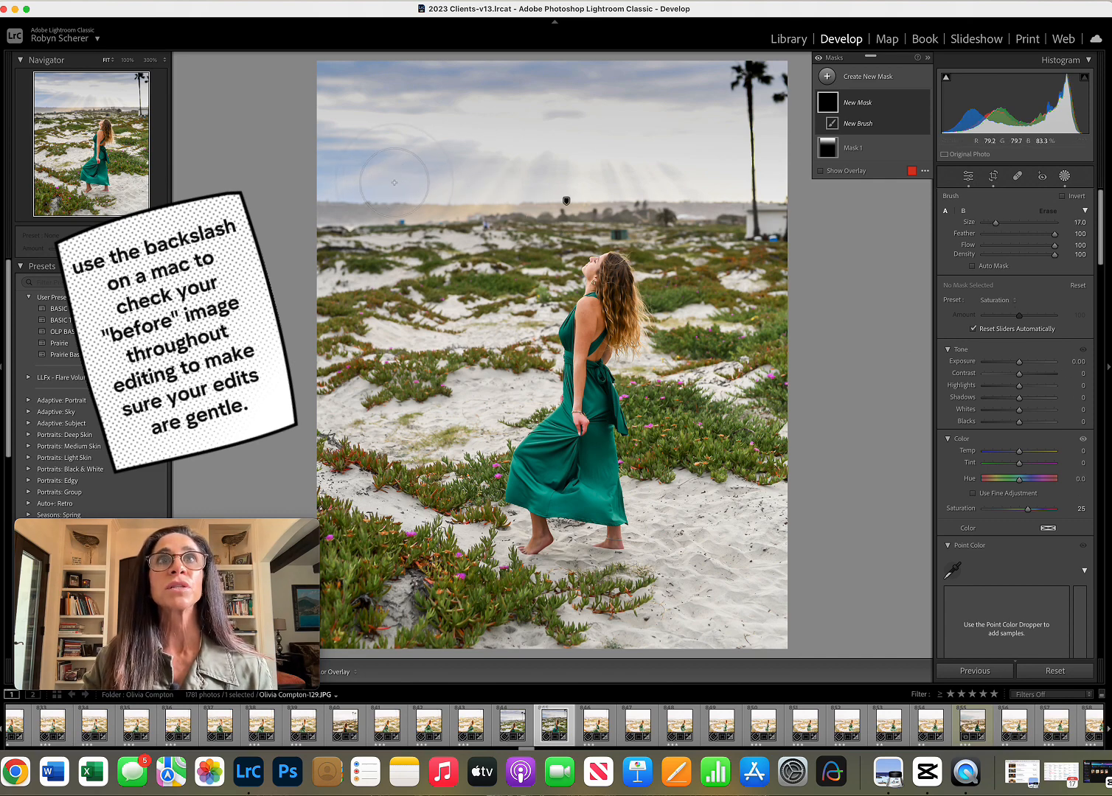
Paint the brush mask across the sky just above the horizon and set its saturation to 27.
drag(396, 183, 537, 187)
drag(719, 189, 413, 187)
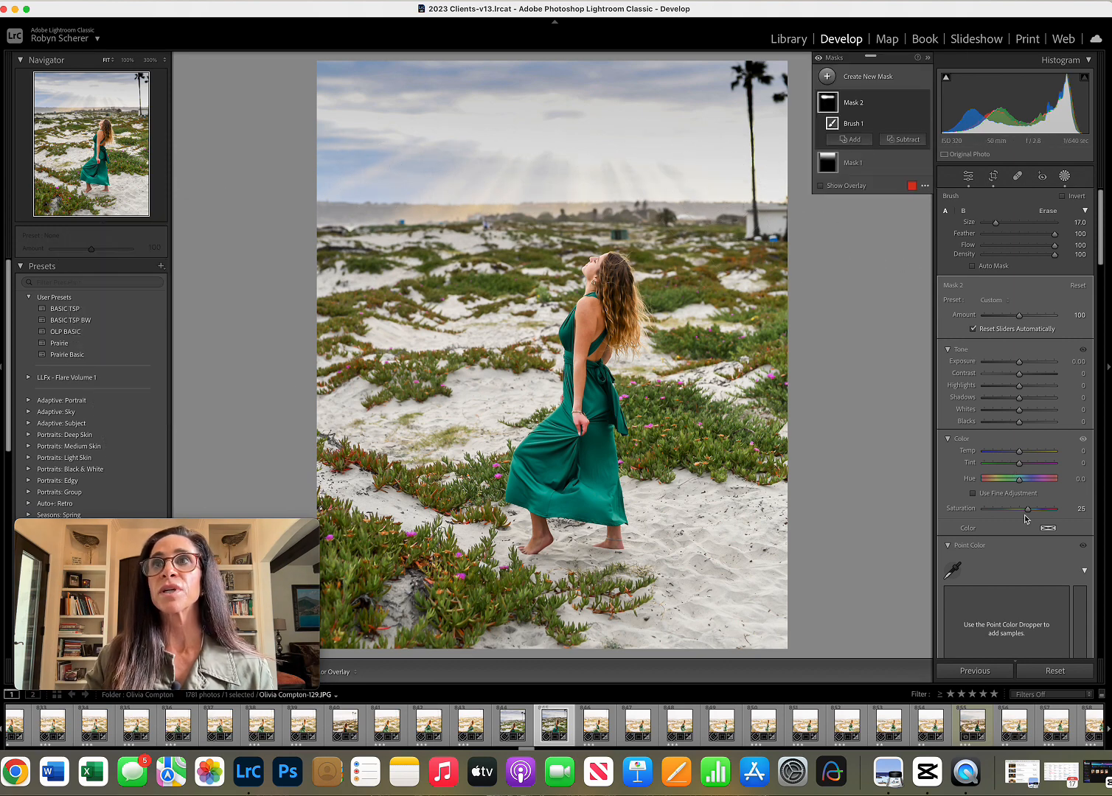
mouse_move(1030, 509)
mouse_down()
mouse_move(1058, 510)
mouse_move(1030, 514)
mouse_up()
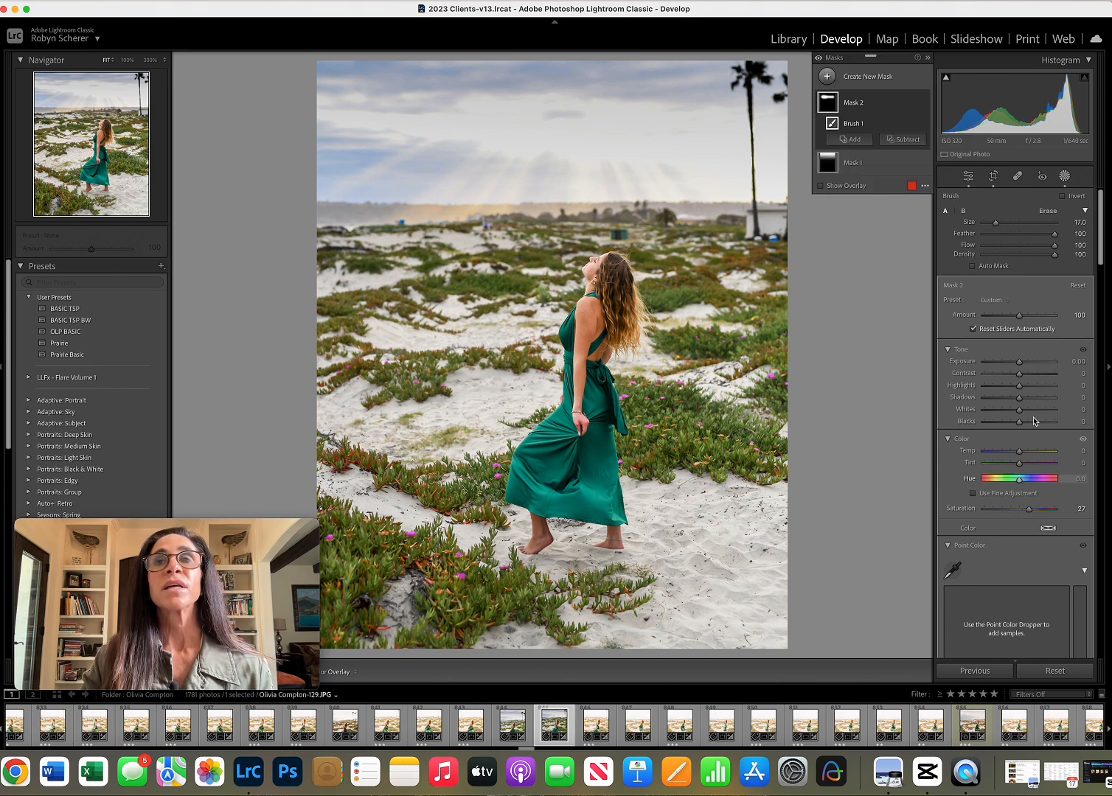
click(1065, 177)
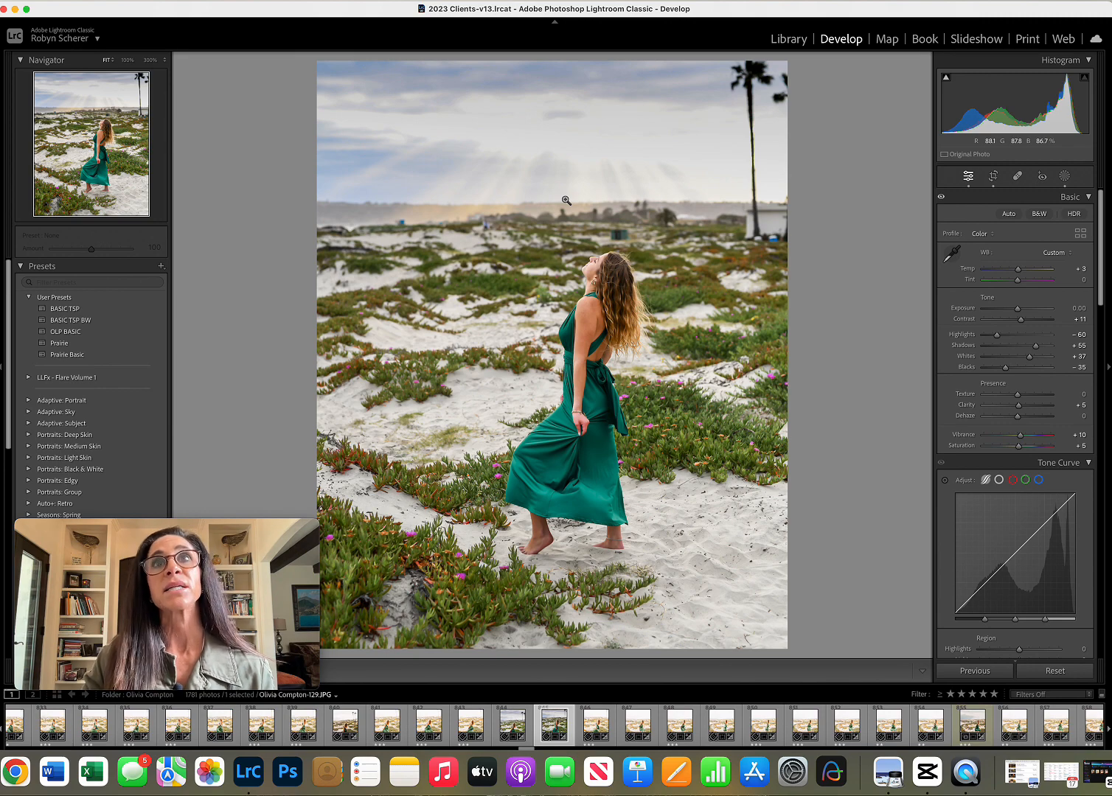
Compare the photo with the previously edited beach photo and return to it.
key(Right)
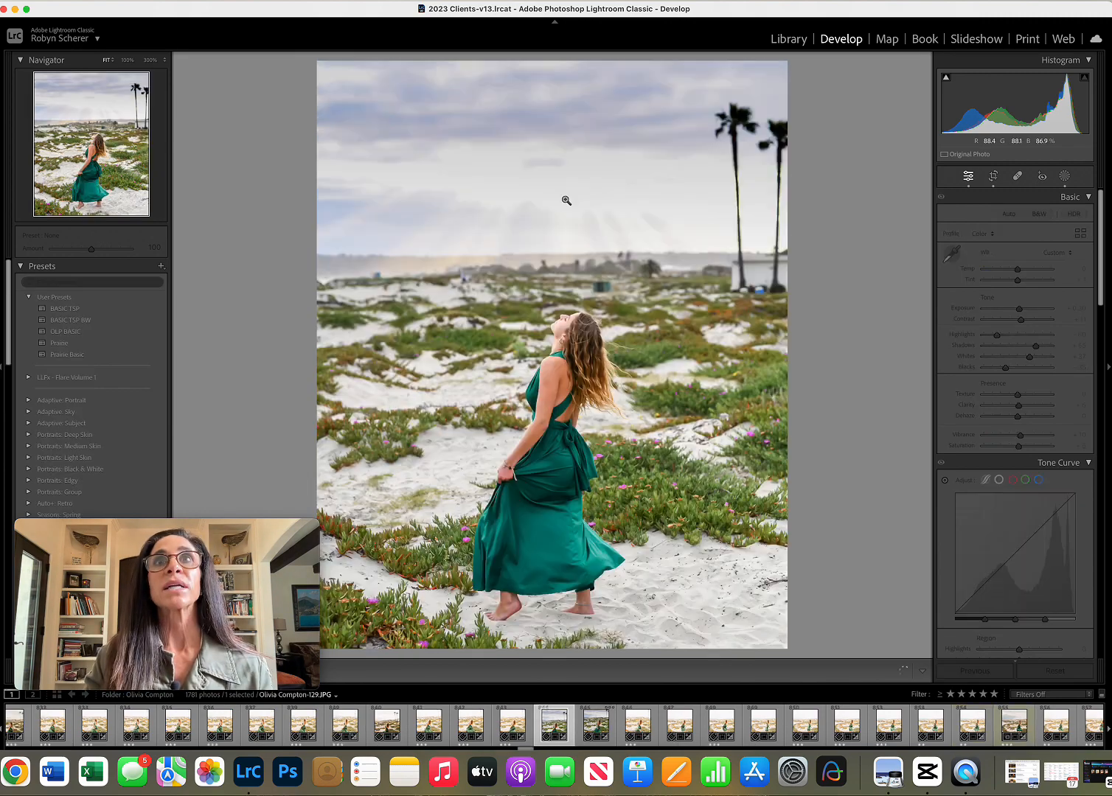
key(Right)
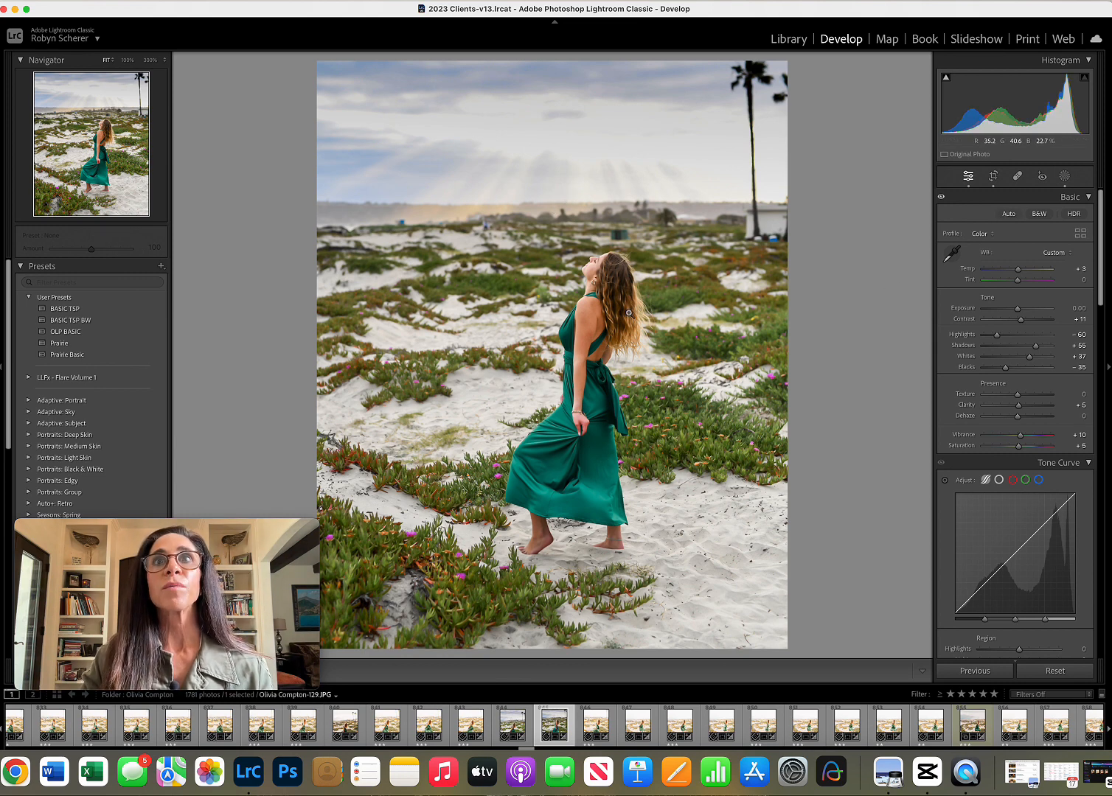
Raise the orange luminance to +5 in the Color Mixer.
key(w)
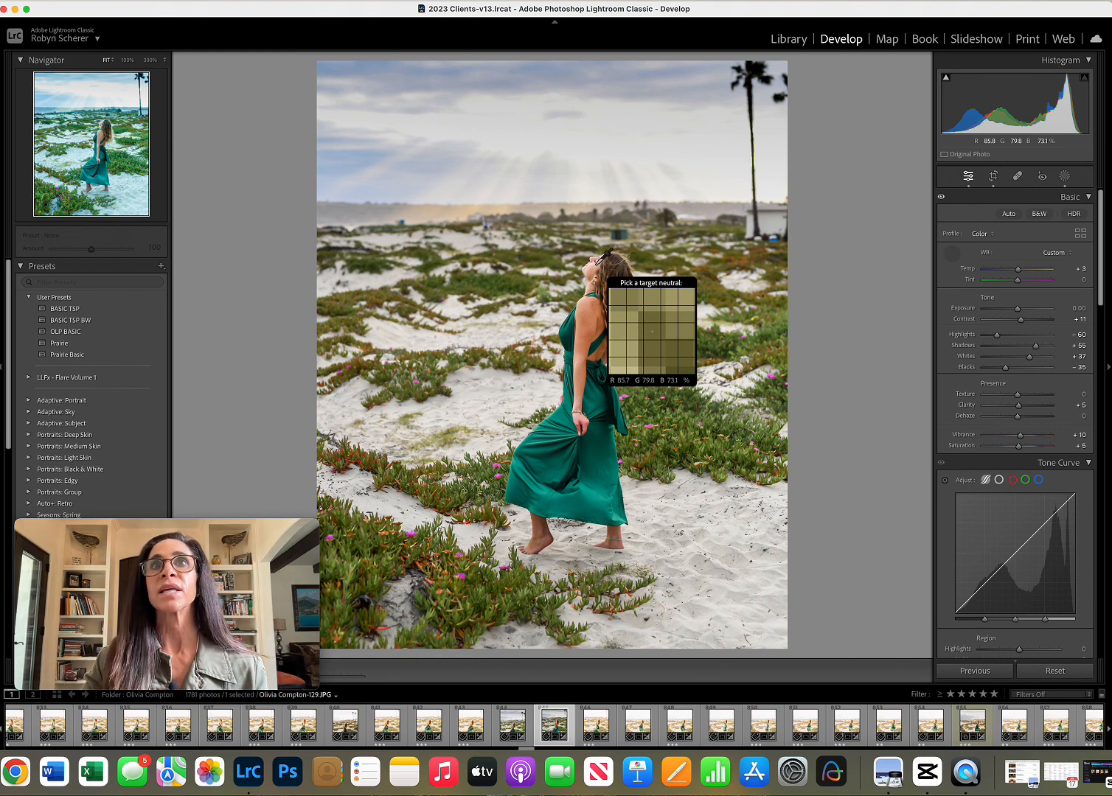
scroll(1047, 456, down, 7)
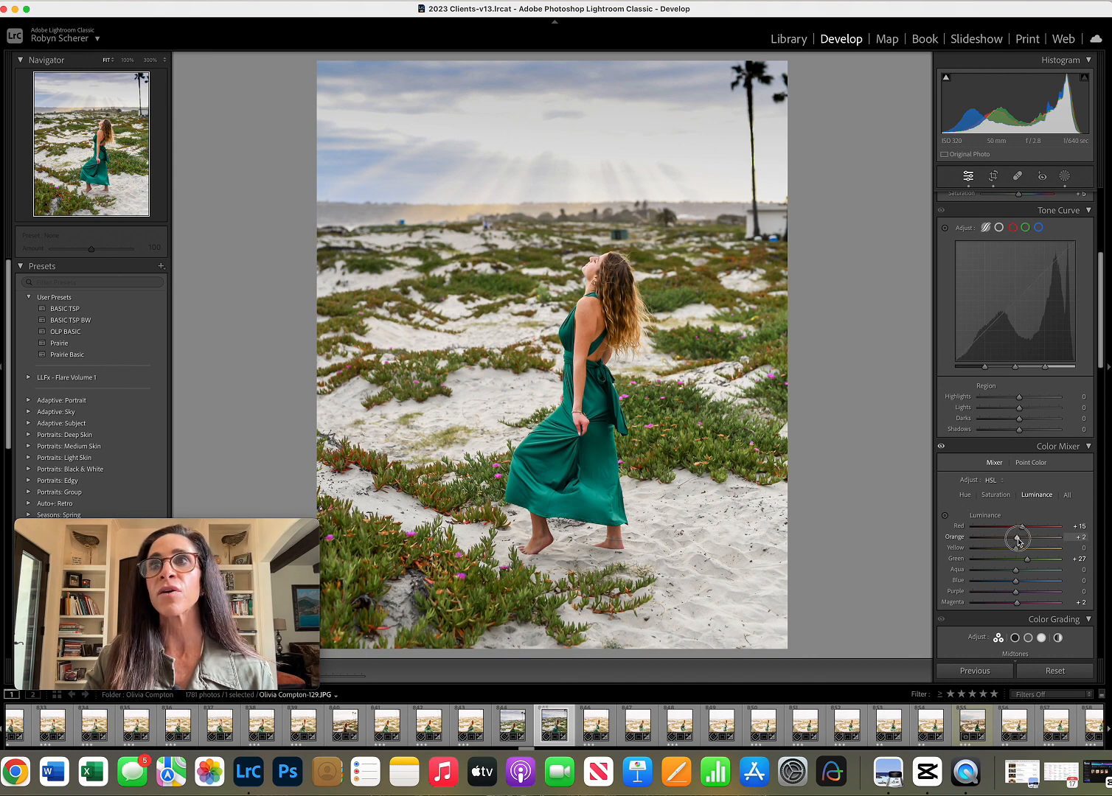
drag(1019, 541, 1020, 540)
key(w)
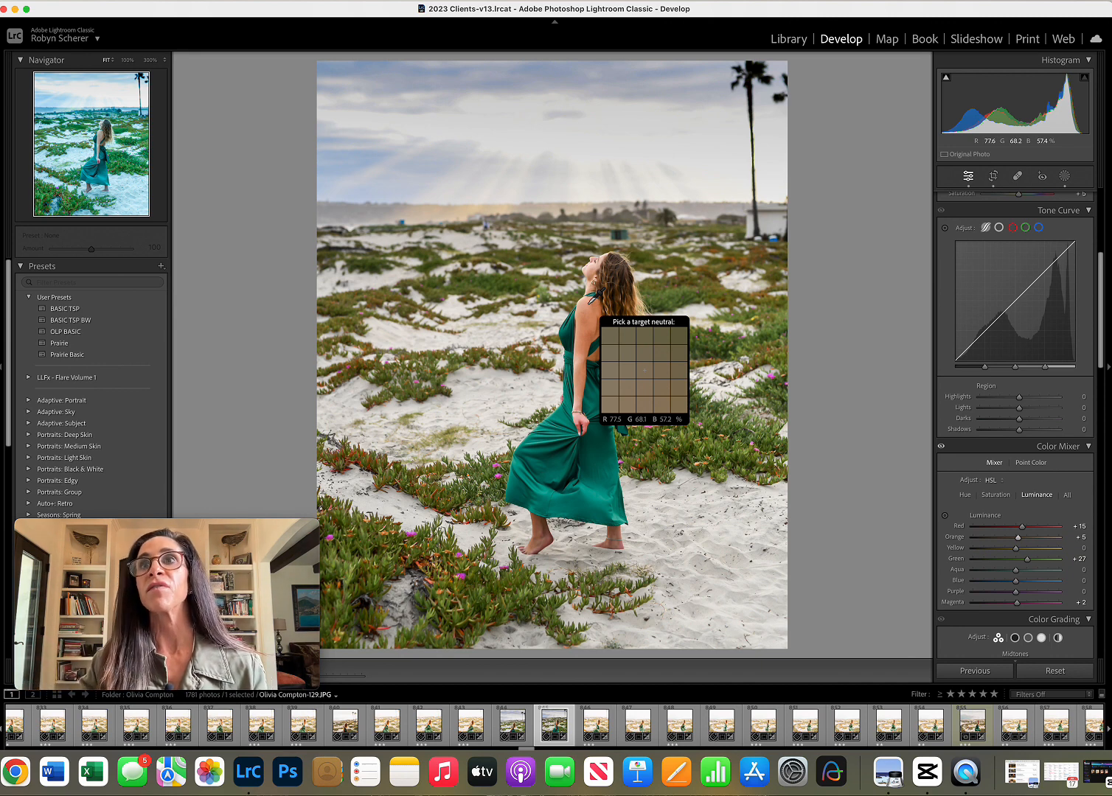
click(596, 304)
scroll(1017, 348, down, 3)
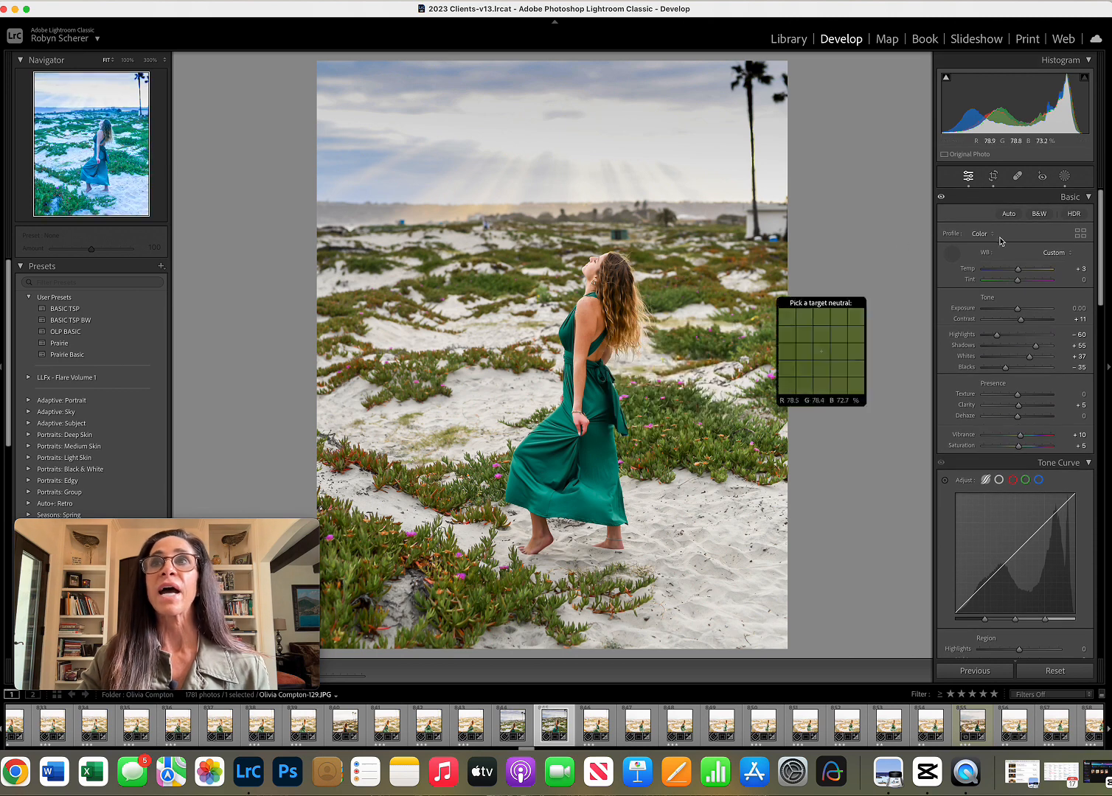
click(954, 251)
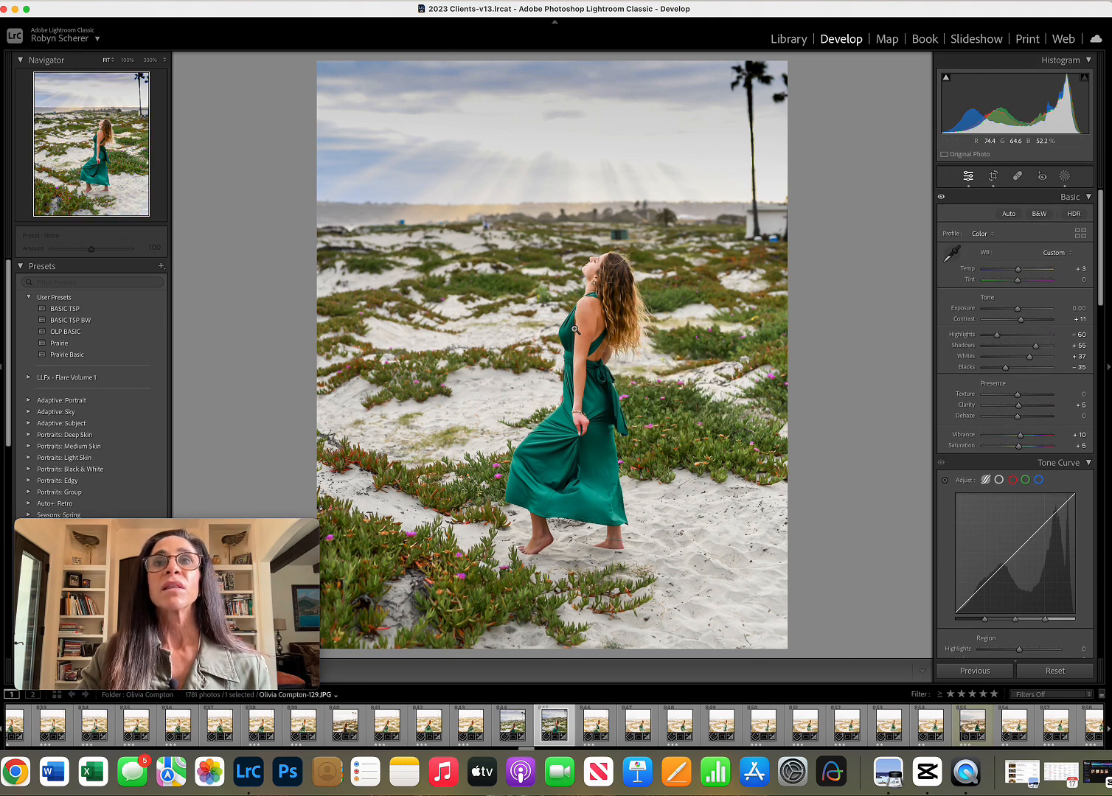
Create a brush mask with the Skin smooth Nic preset and paint it over the woman's arm and face at size 9.0.
click(1064, 177)
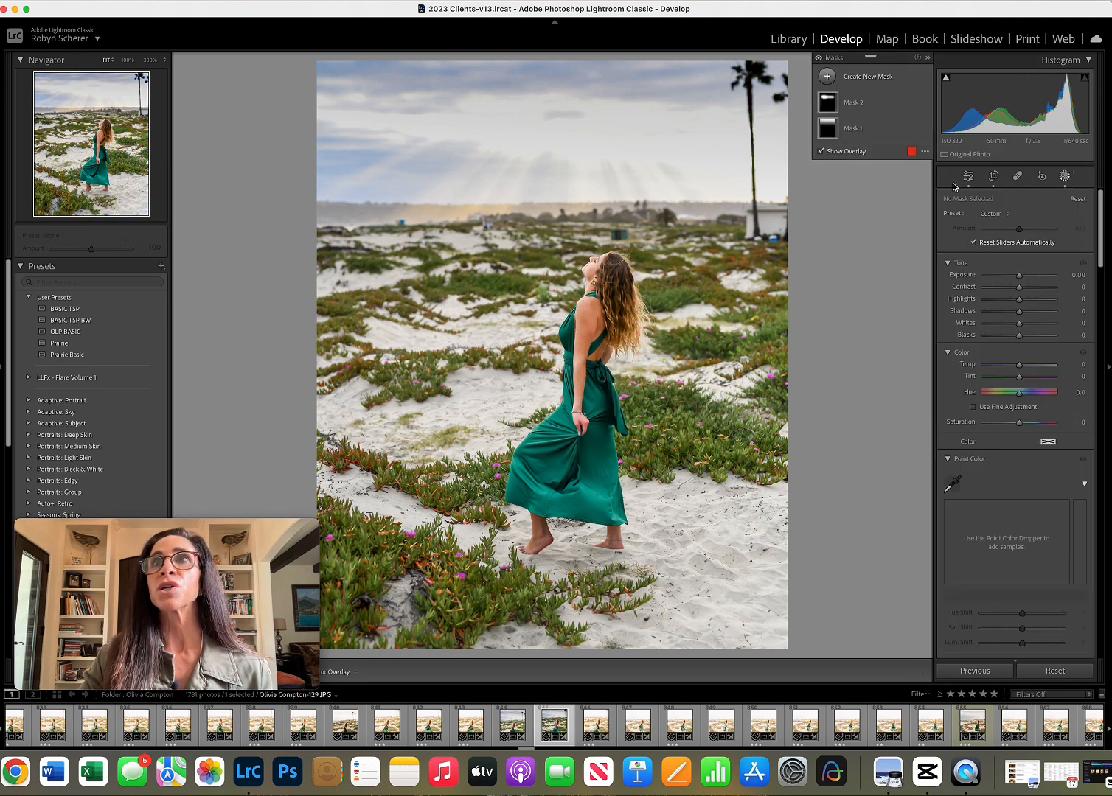
click(864, 77)
click(881, 181)
click(1007, 302)
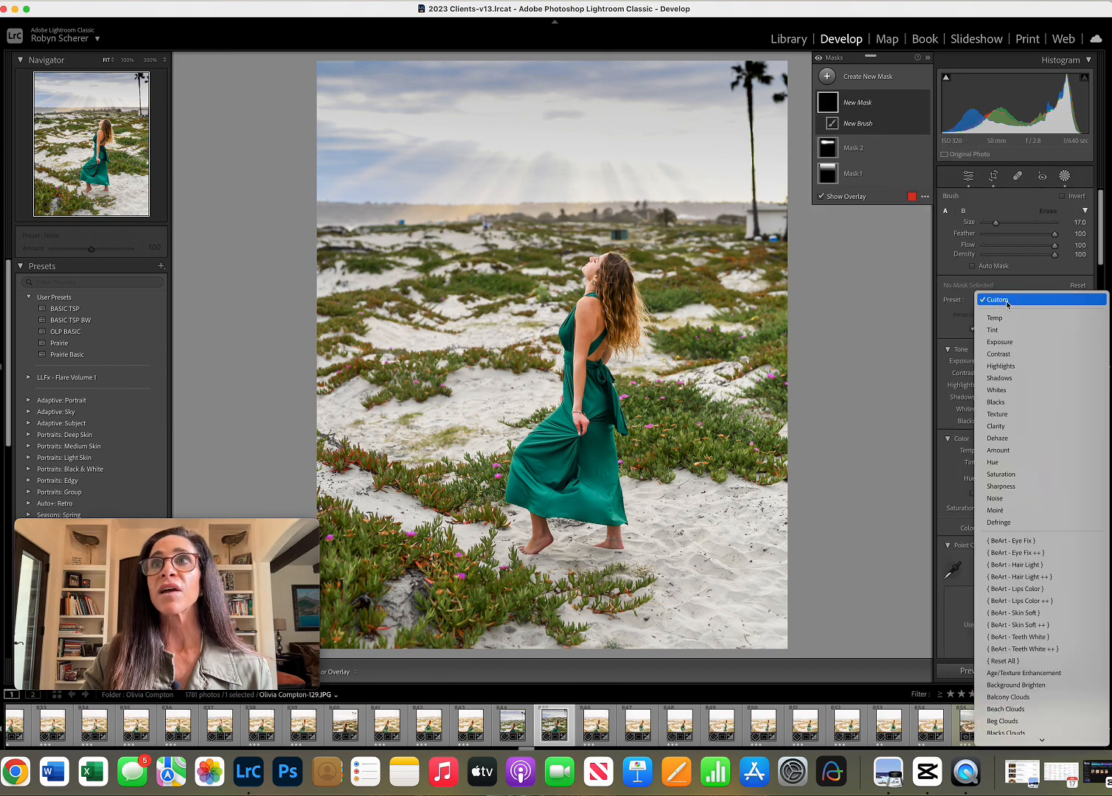
scroll(1008, 304, down, 15)
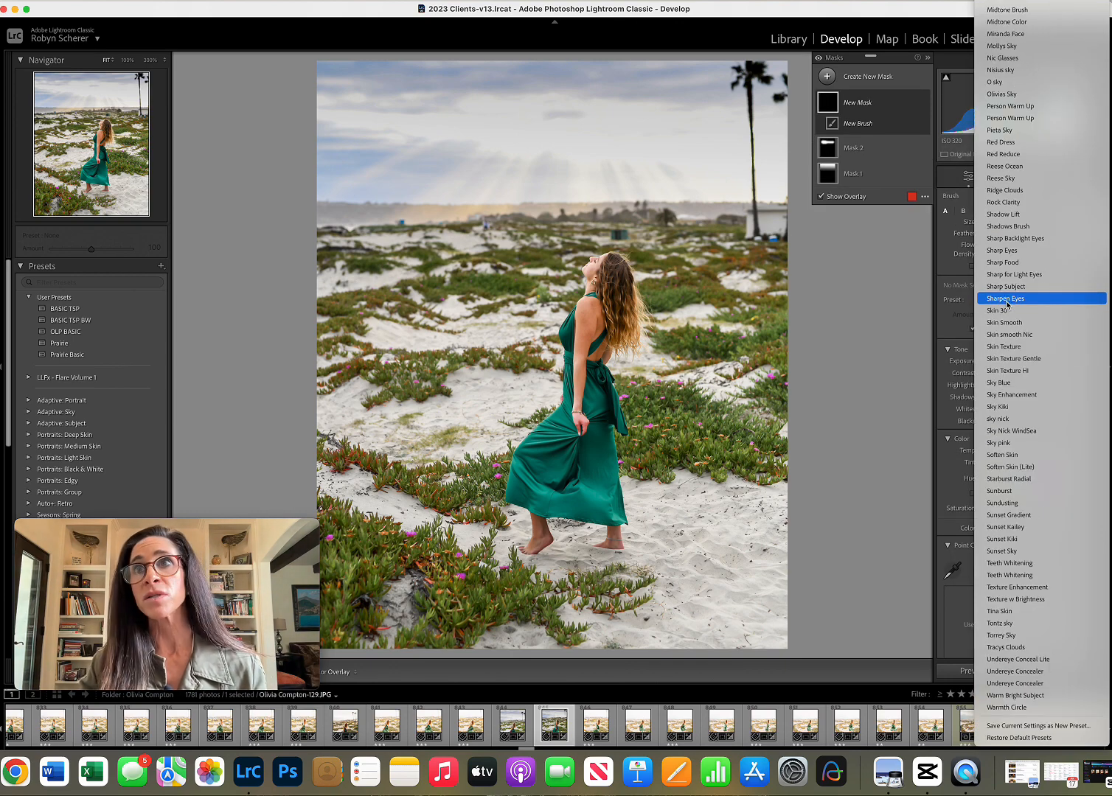
click(1009, 334)
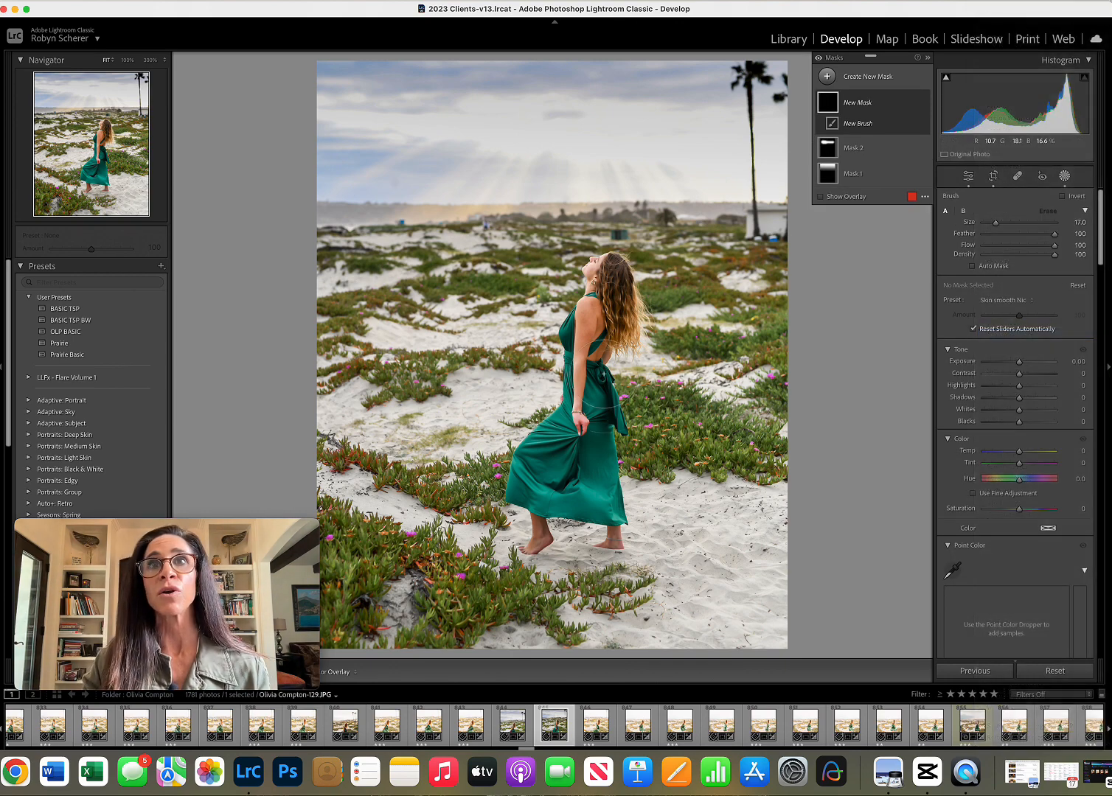
scroll(587, 386, down, 8)
drag(580, 421, 594, 272)
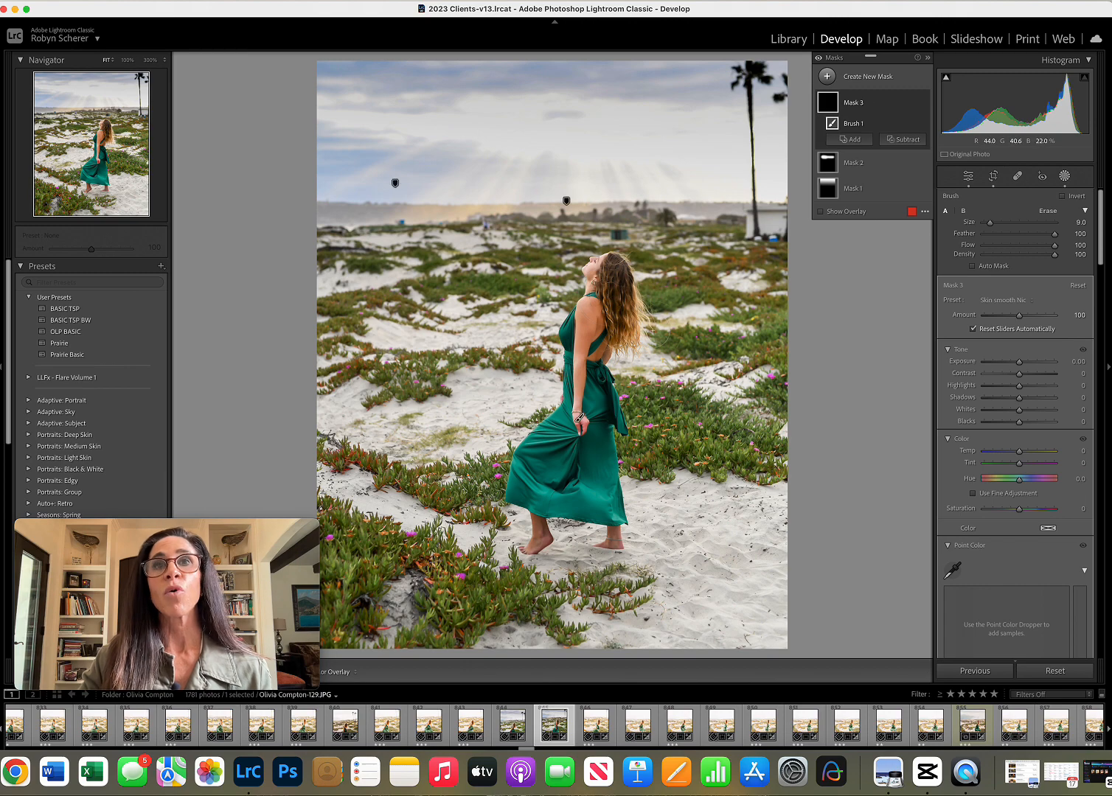
Add another brush mask with the Texture w Brightness preset and paint it over the woman's hair.
click(874, 77)
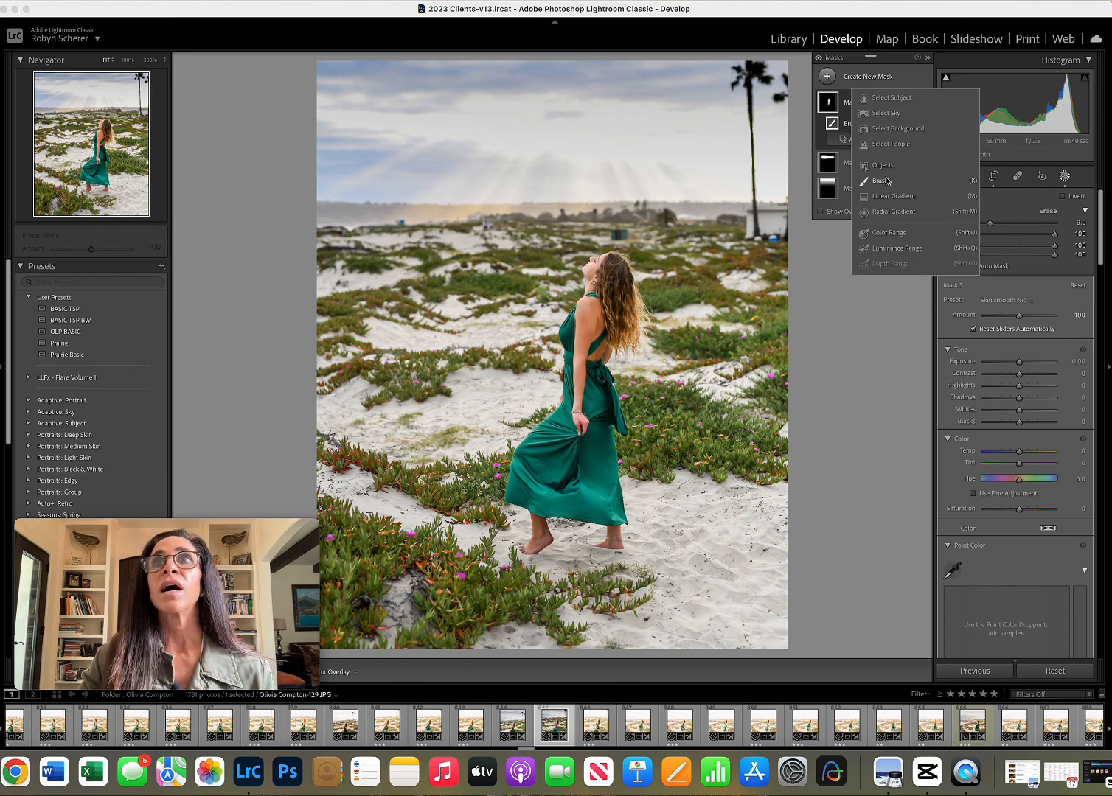
click(879, 181)
click(1002, 301)
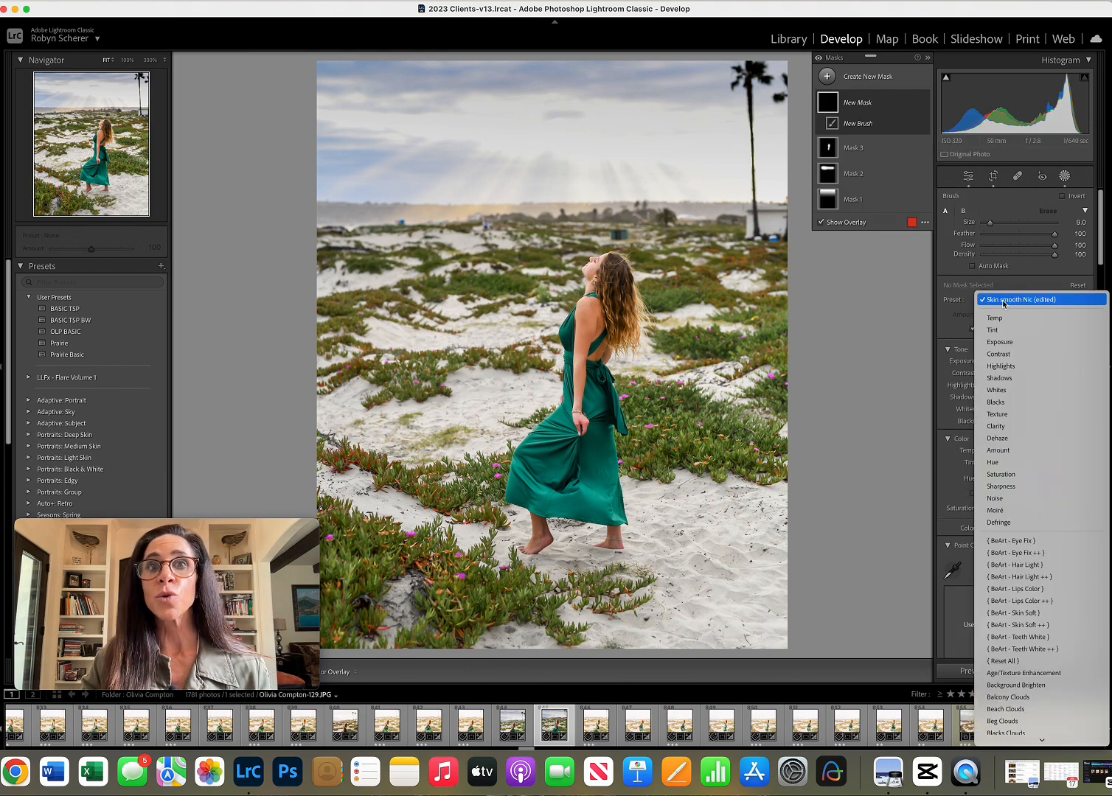
scroll(1003, 303, up, 3)
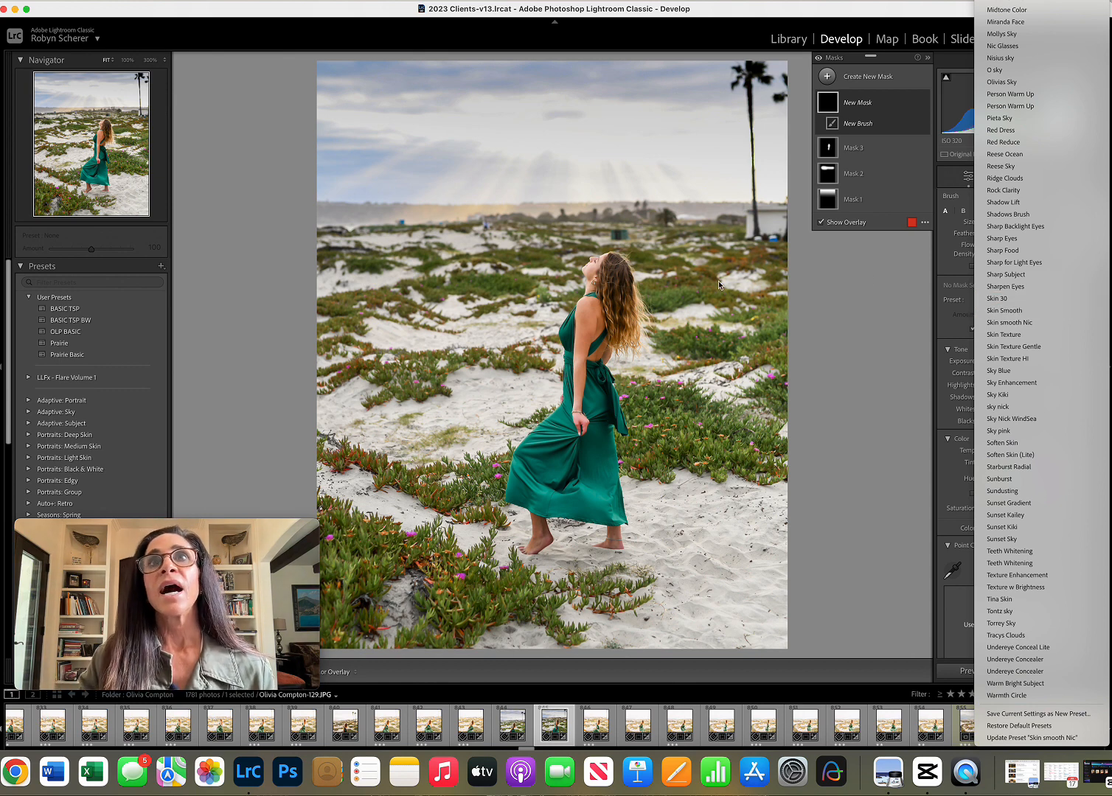
click(1053, 588)
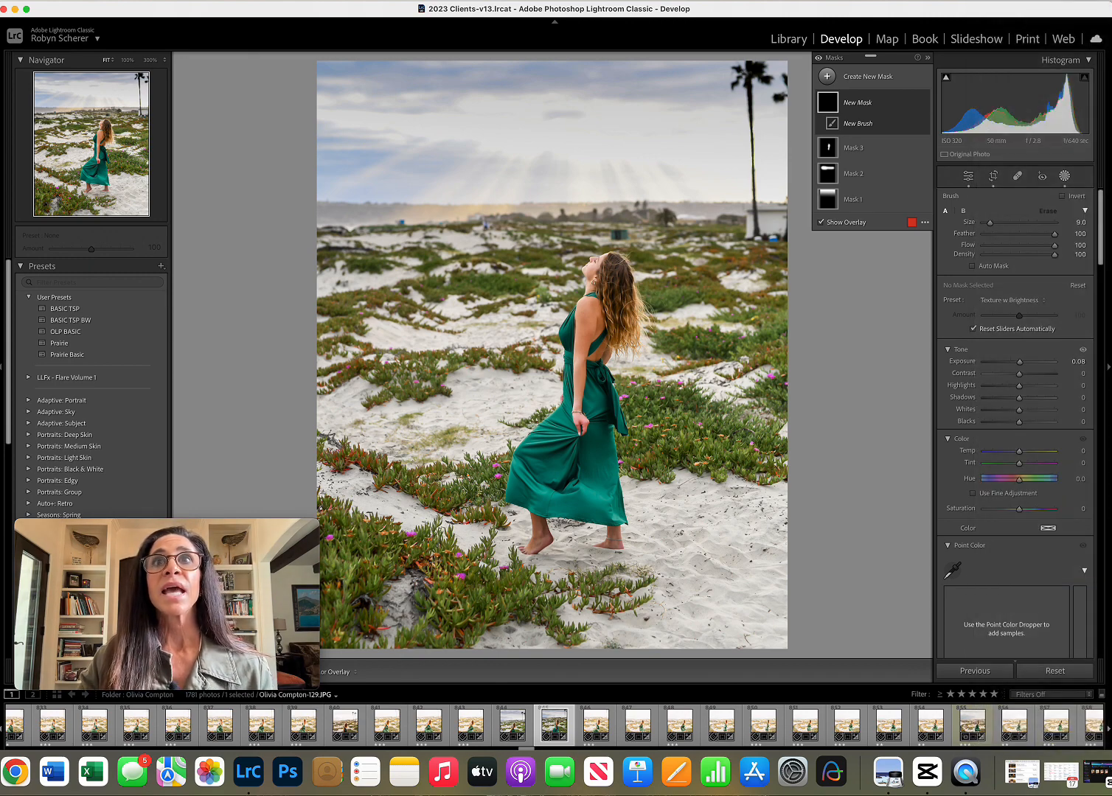
mouse_move(620, 275)
mouse_down()
mouse_move(619, 300)
mouse_move(623, 260)
mouse_up()
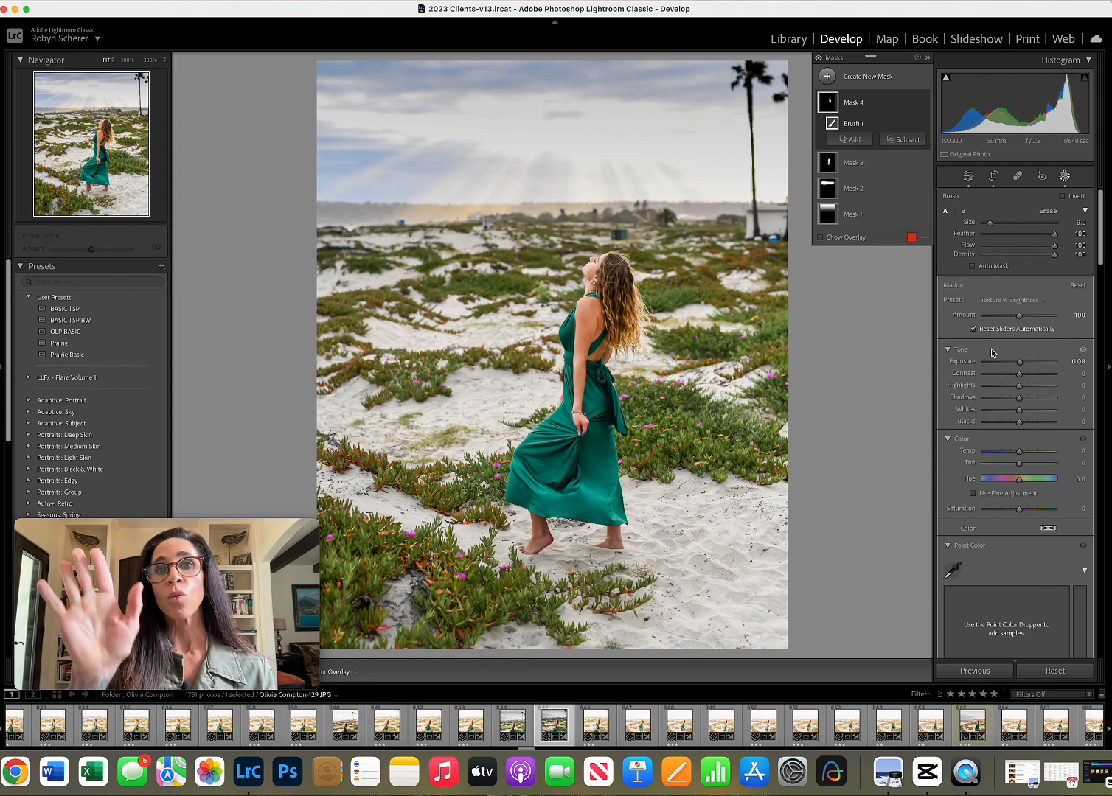
Set the hair mask's exposure to 0.32, highlights to 8 and shadows to 15, and compare the photo with its unedited version.
click(1079, 362)
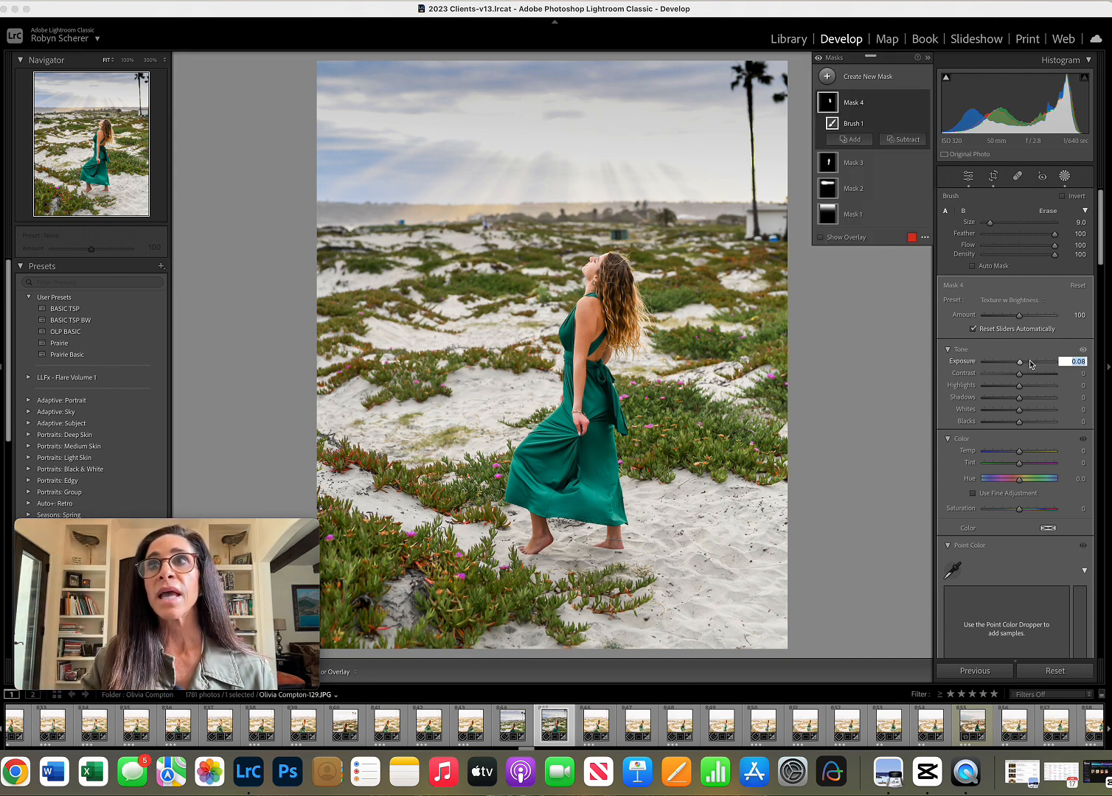
mouse_move(1019, 362)
mouse_down()
mouse_move(1031, 366)
mouse_move(1016, 364)
mouse_move(1024, 399)
mouse_up()
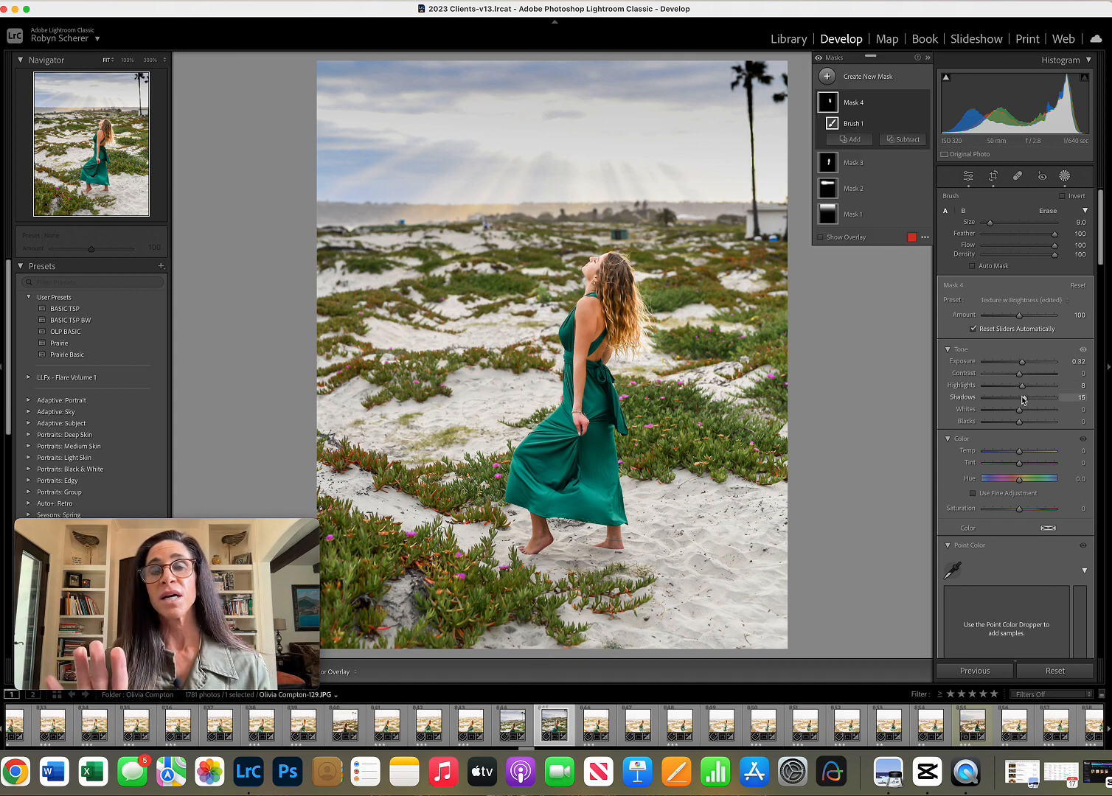
click(1064, 177)
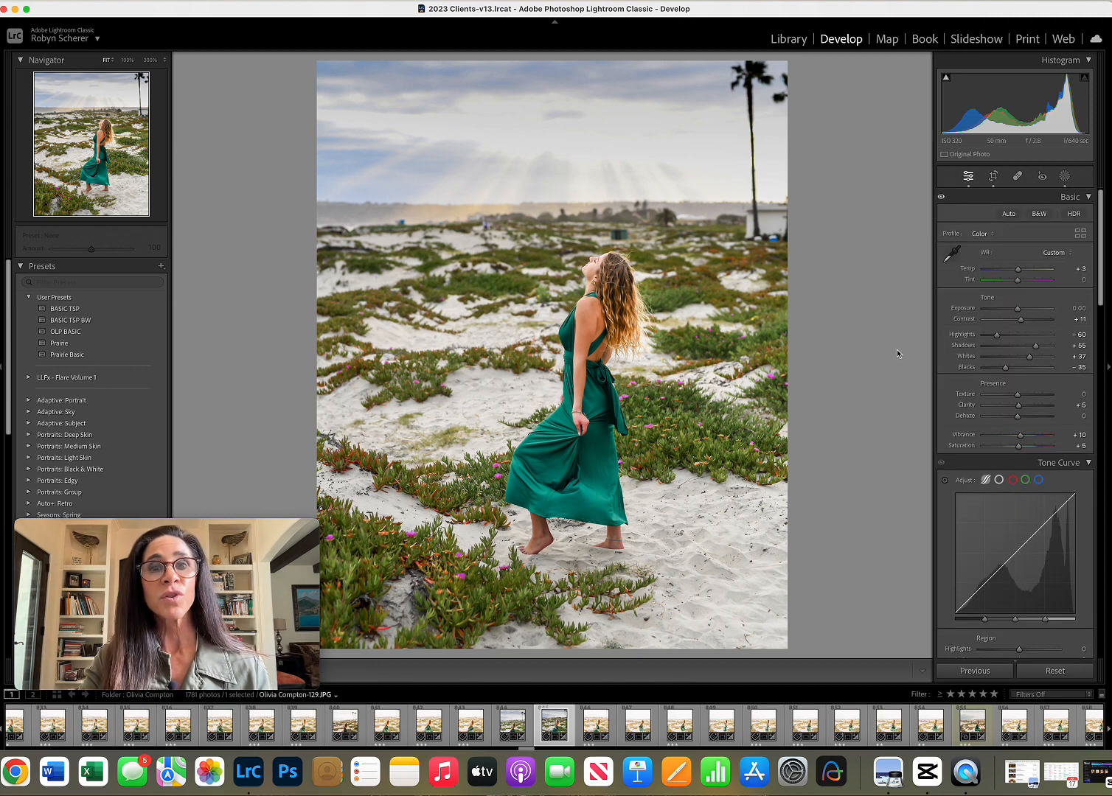
key(backslash)
key(backslash)
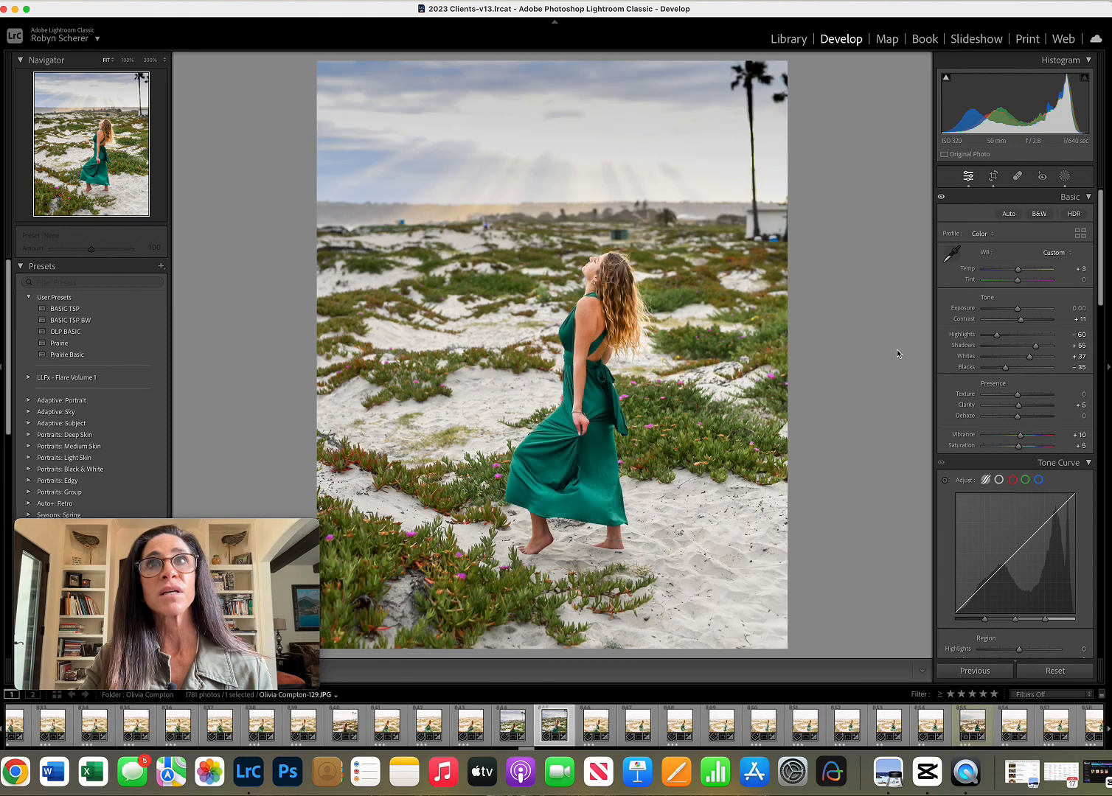
key(backslash)
key(backslash)
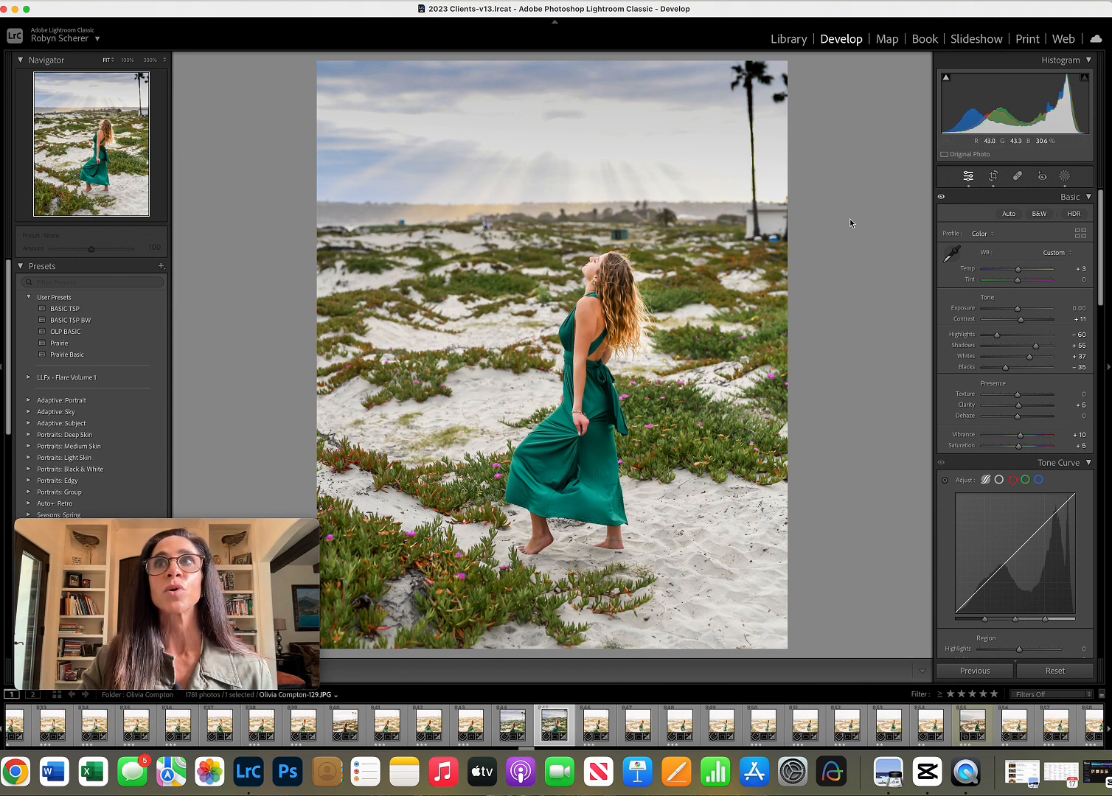
Heal the distractions on the dunes near the horizon and beside the white building, sampling from nearby ground at size 77 and feather 100.
click(1015, 177)
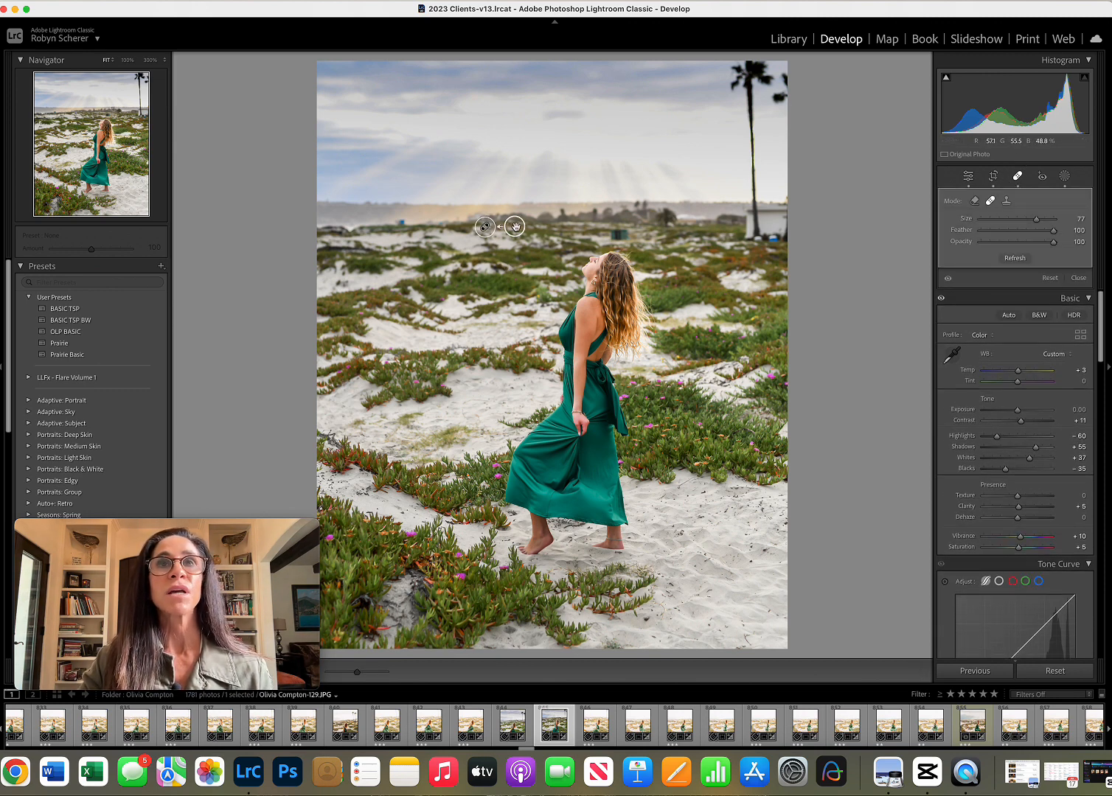
drag(515, 227, 510, 226)
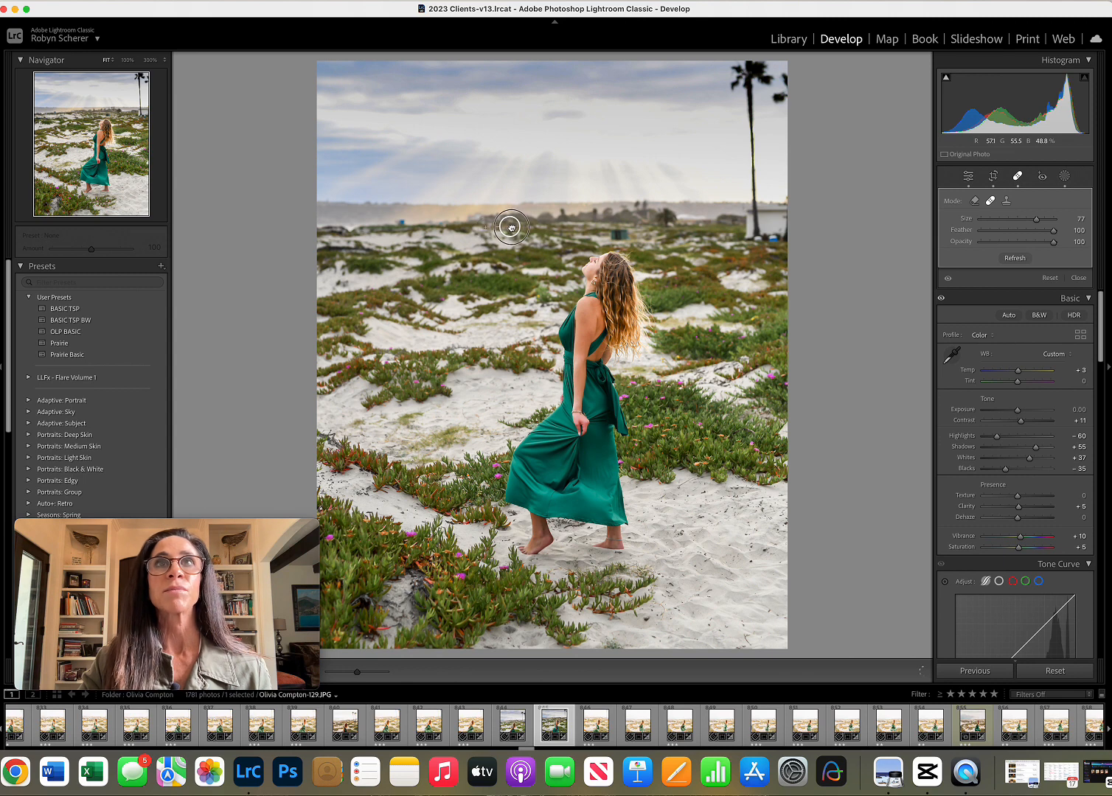
click(773, 240)
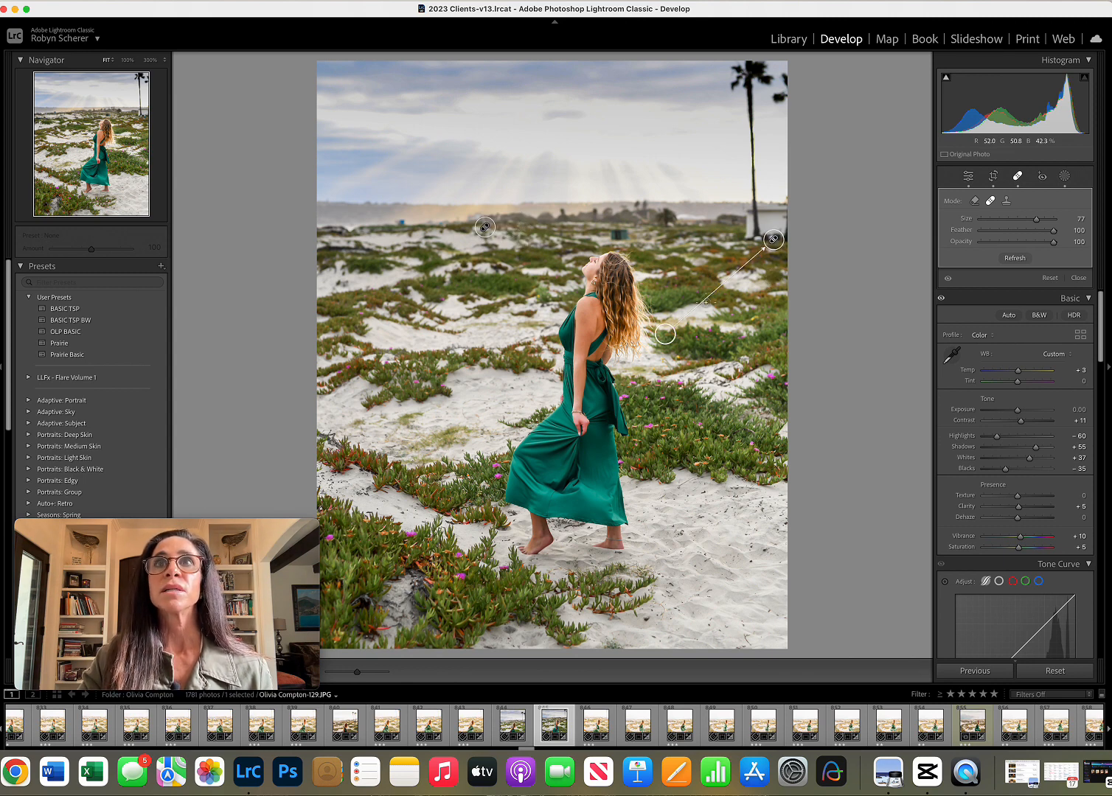
mouse_move(660, 339)
mouse_down()
mouse_move(729, 262)
mouse_move(732, 240)
mouse_move(722, 242)
mouse_move(756, 256)
mouse_move(756, 298)
mouse_move(760, 258)
mouse_up()
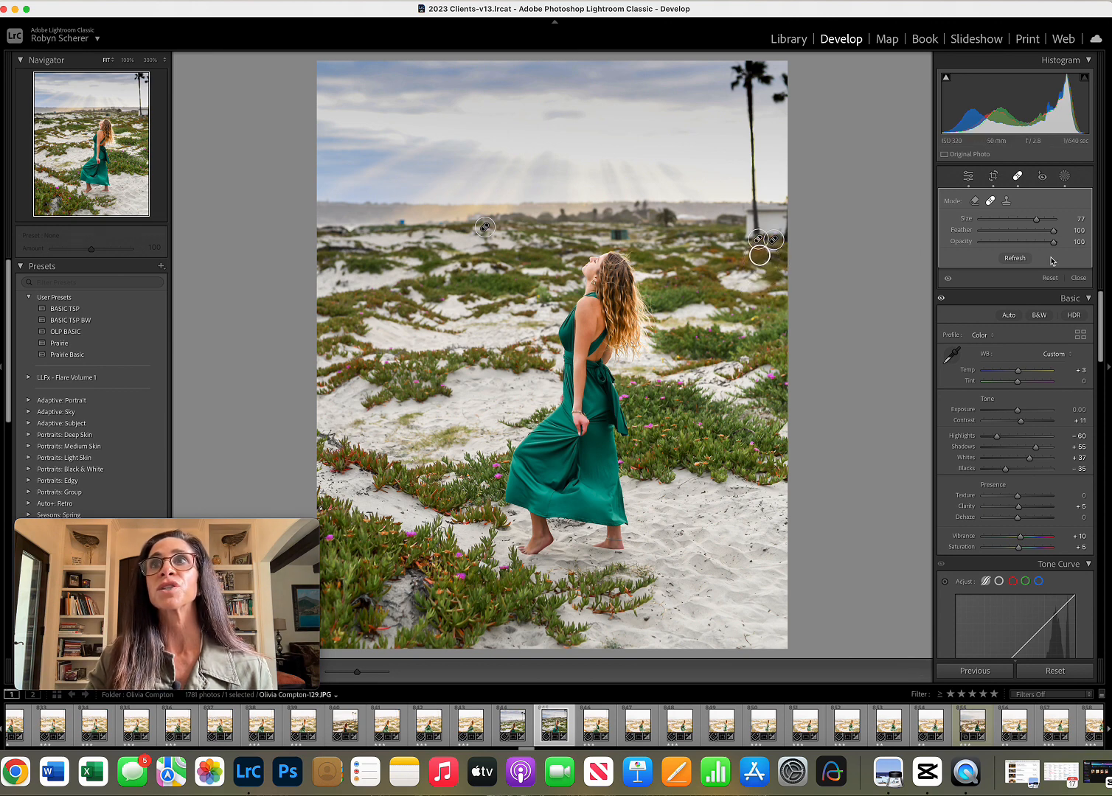
click(1078, 278)
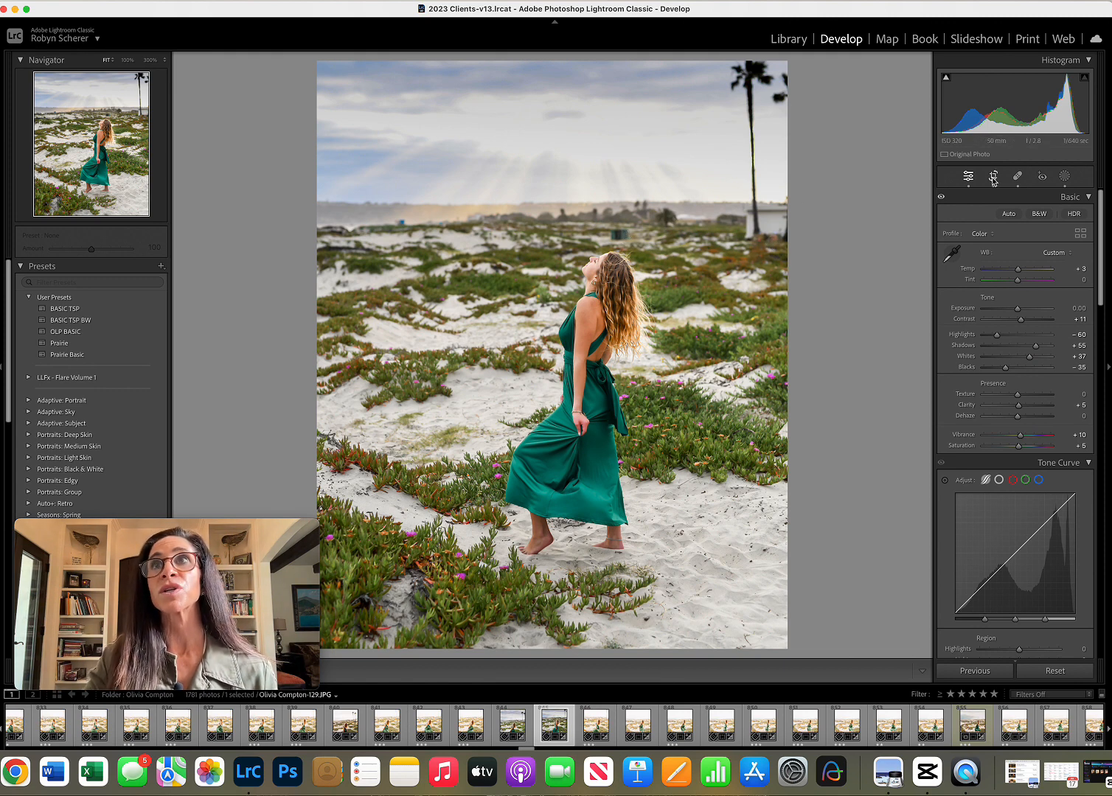
Heal the green bin above the woman's head with size 78, sampling from the dunes just beside it, and set the feather to 62.
click(1017, 176)
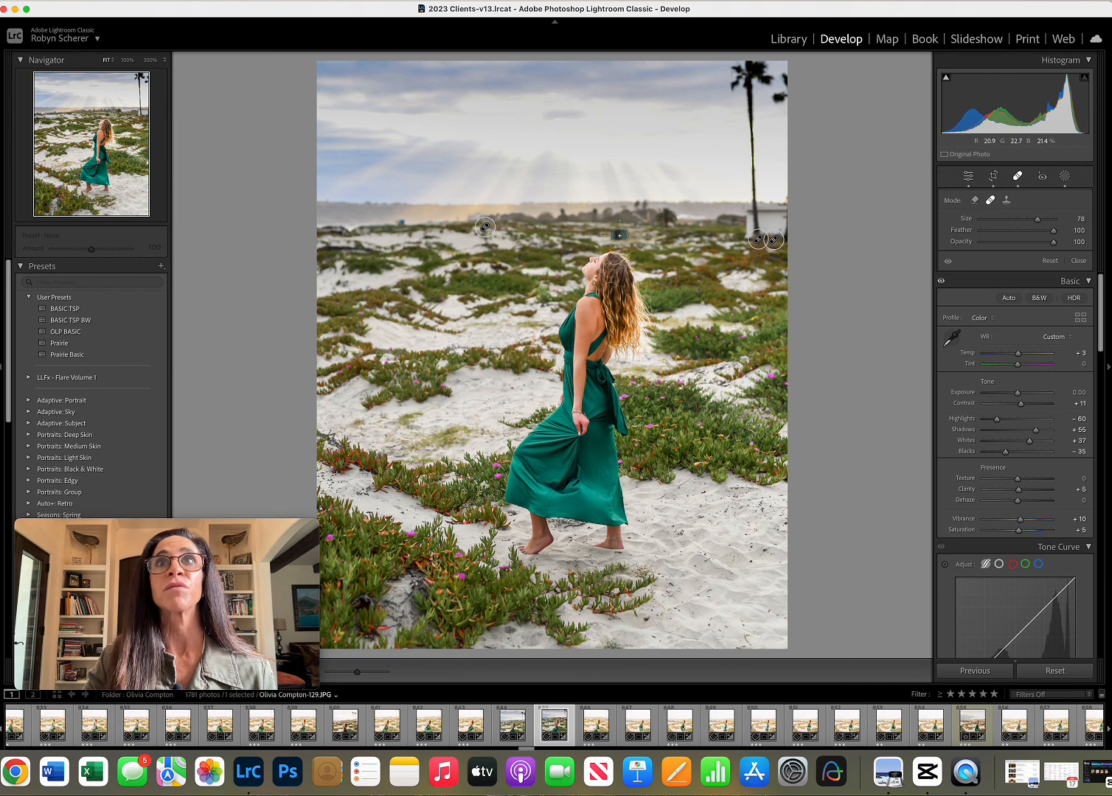
scroll(620, 235, up, 1)
drag(1051, 233, 1010, 233)
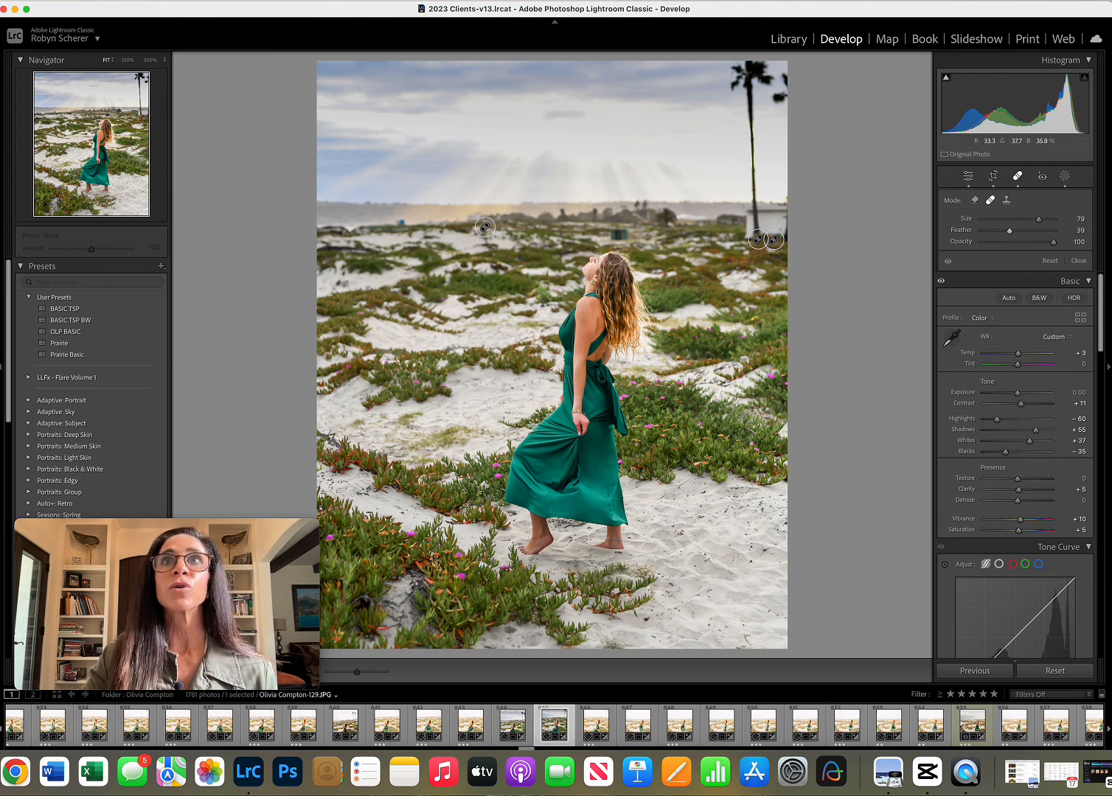
click(620, 235)
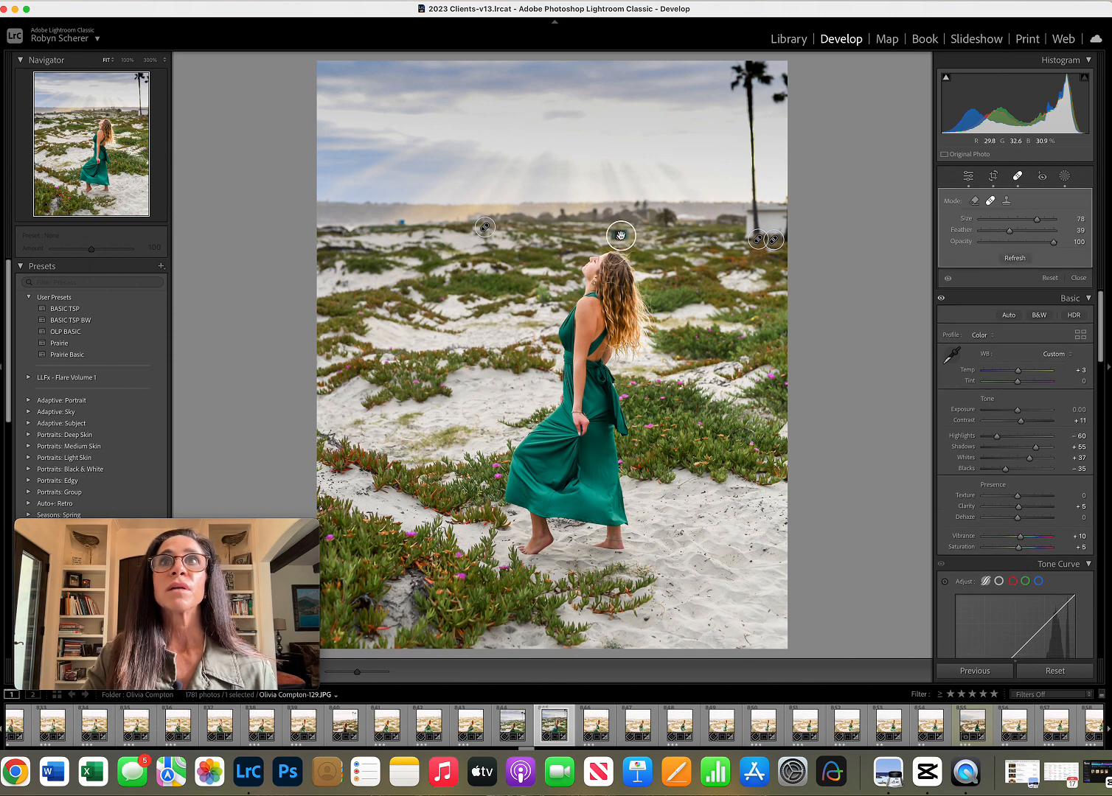
drag(639, 191, 595, 234)
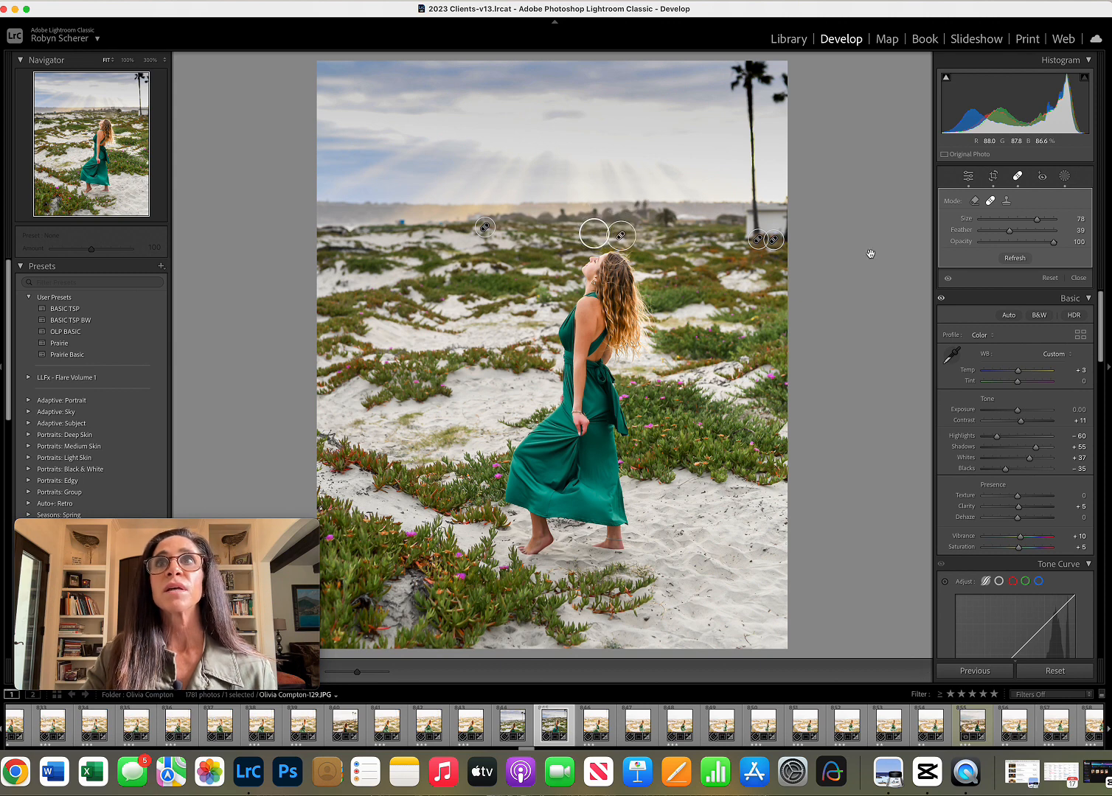
drag(1009, 231, 1028, 234)
click(1078, 280)
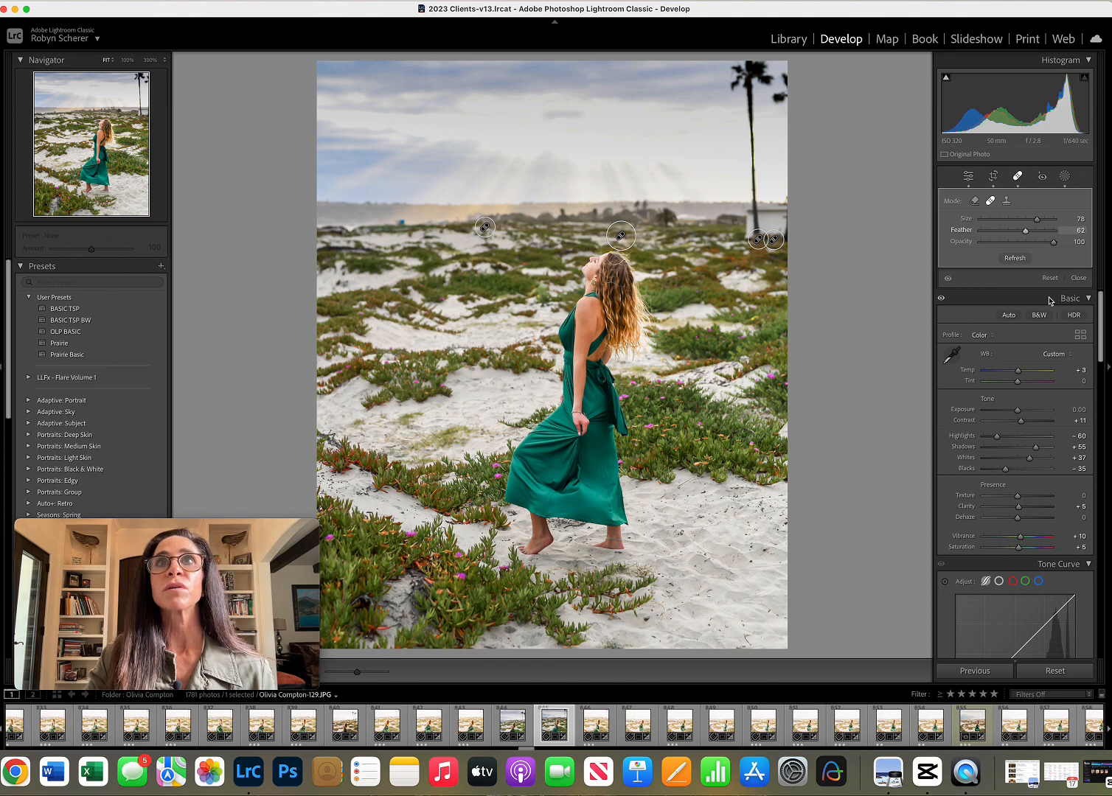
Compare the photo with its unedited version and lower the overall exposure to -0.15.
key(backslash)
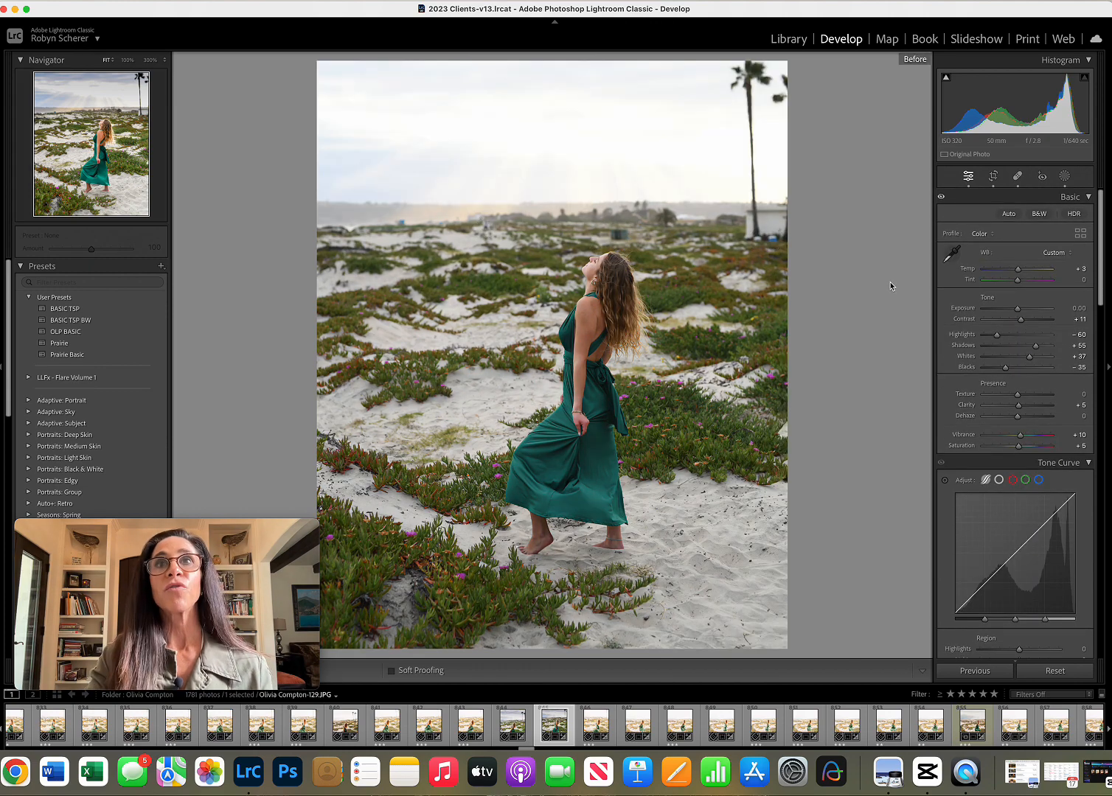
key(backslash)
key(backslash)
key(backslash)
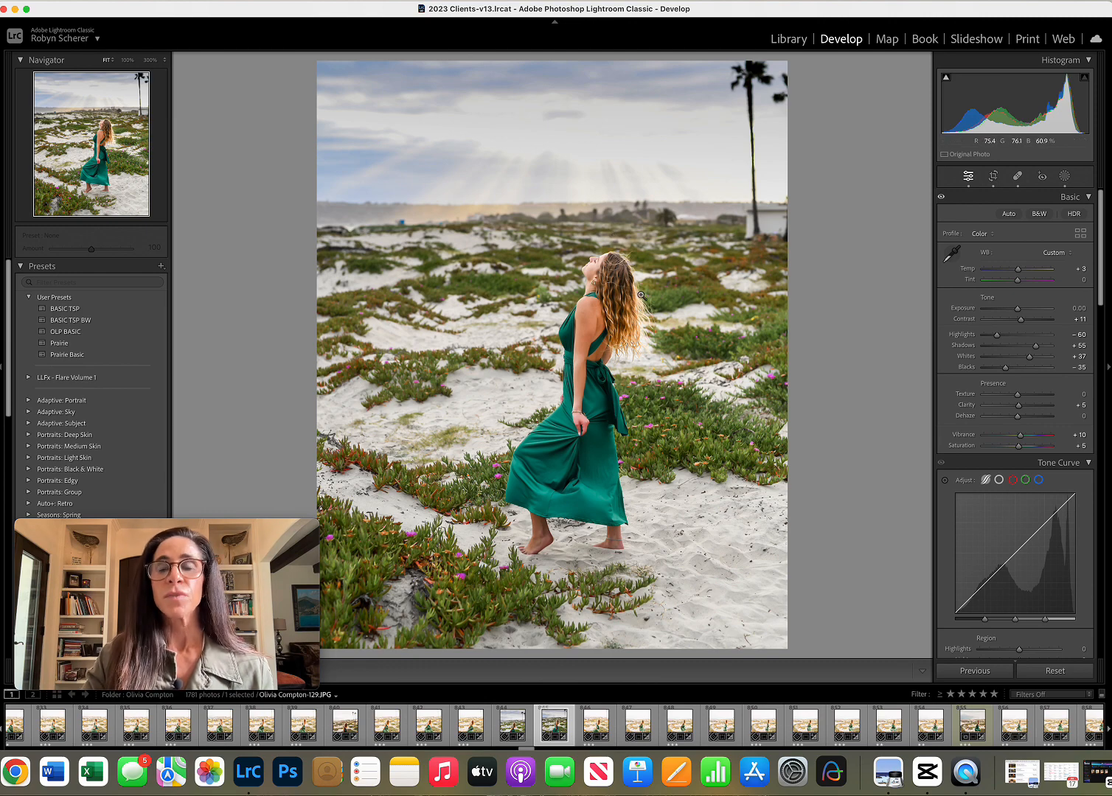
key(backslash)
key(backslash)
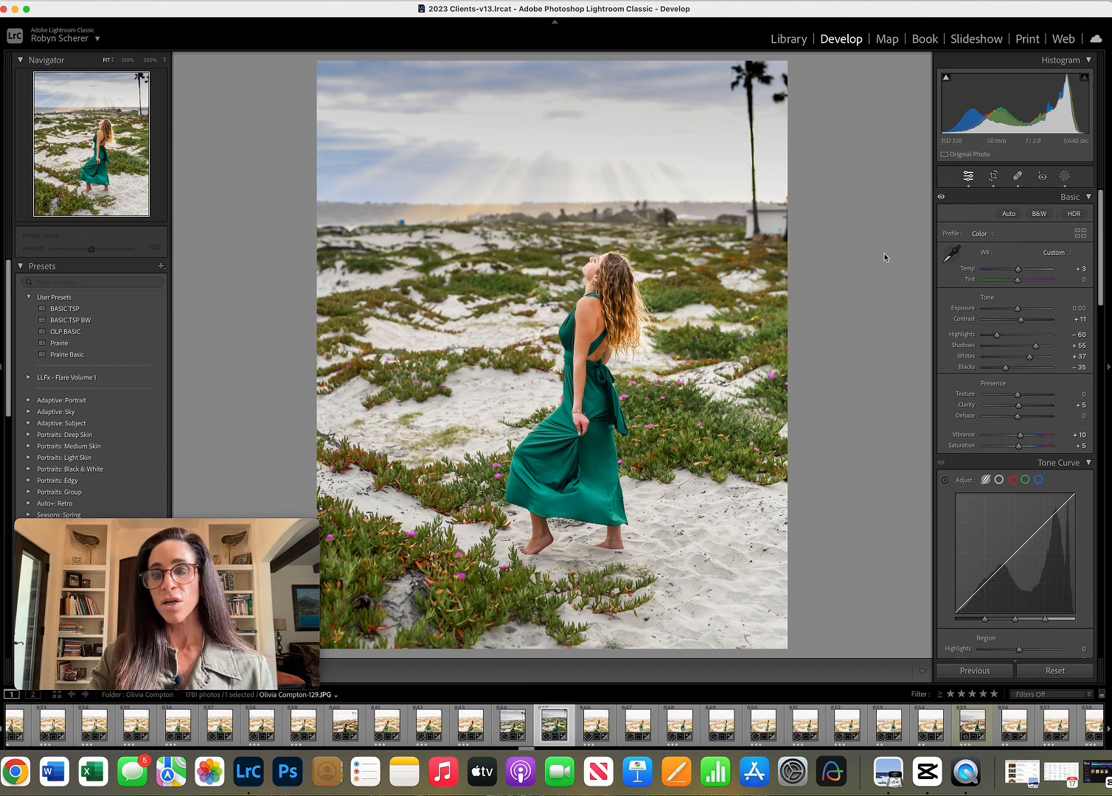
key(backslash)
key(backslash)
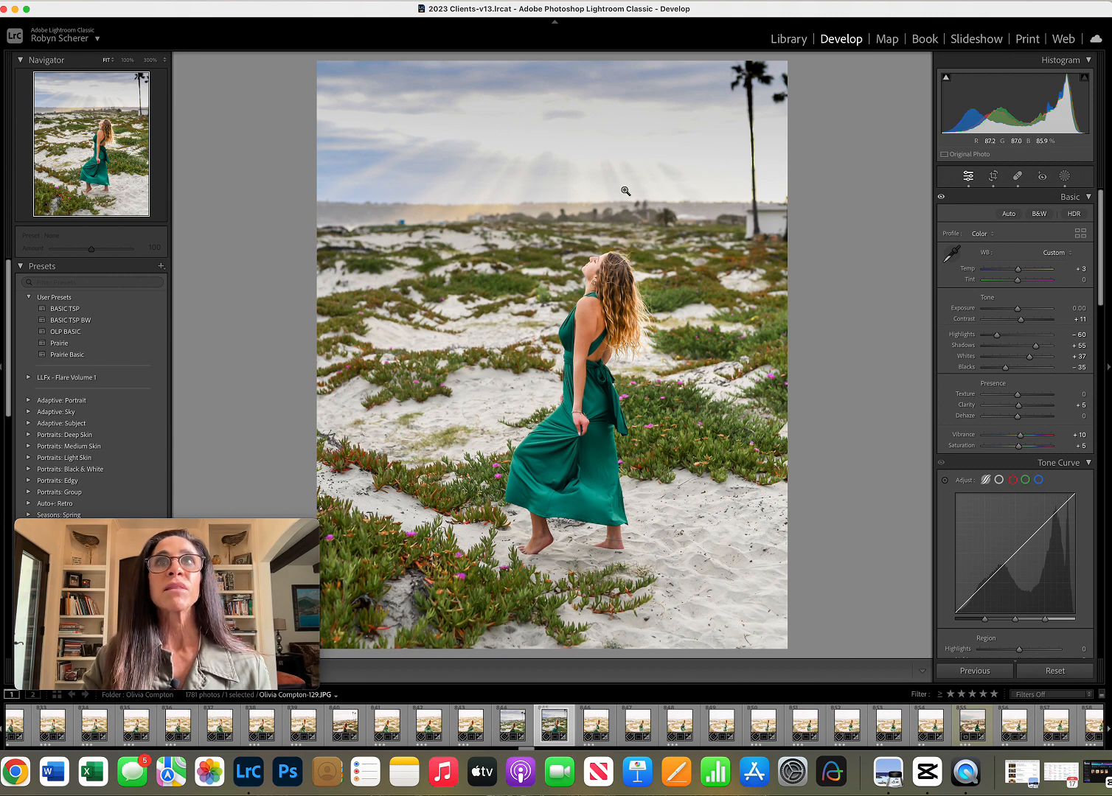
drag(1020, 309, 1015, 310)
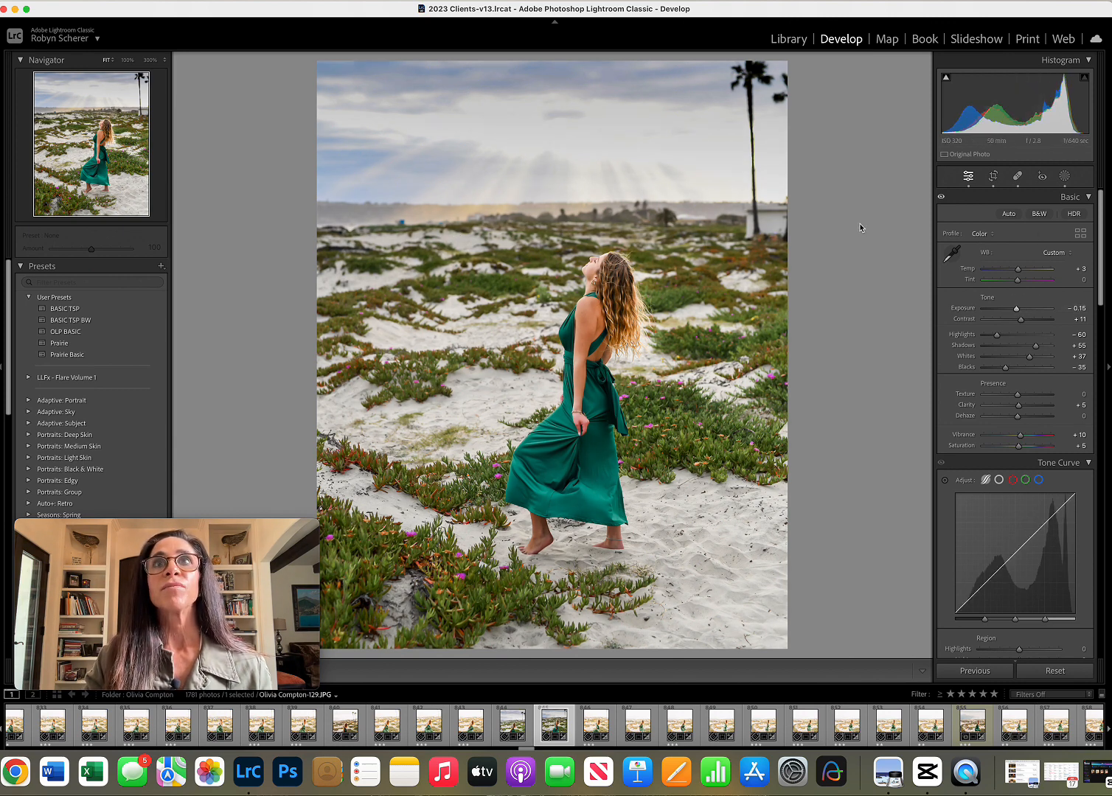